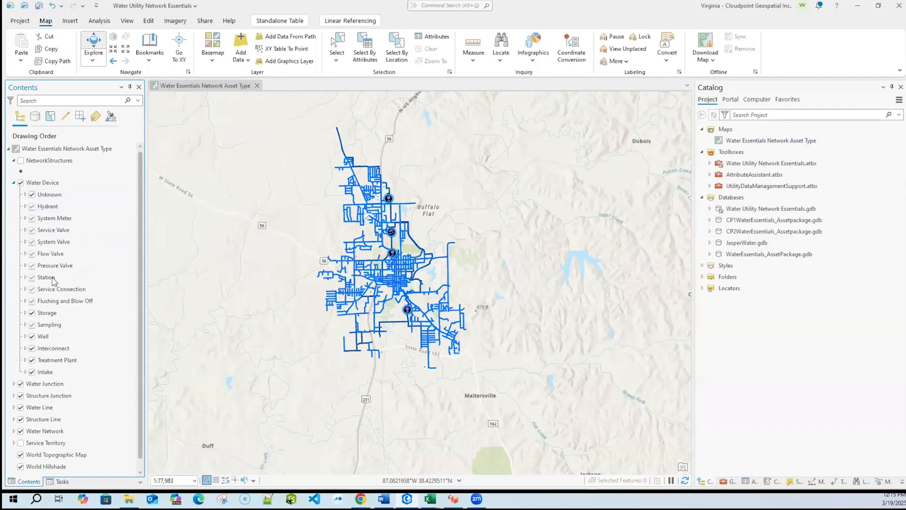
- Collapse the Water Device layer's legend and expand the UtilityDataManagementSupport.atbx toolbox, including its Data Migration toolset
click(14, 183)
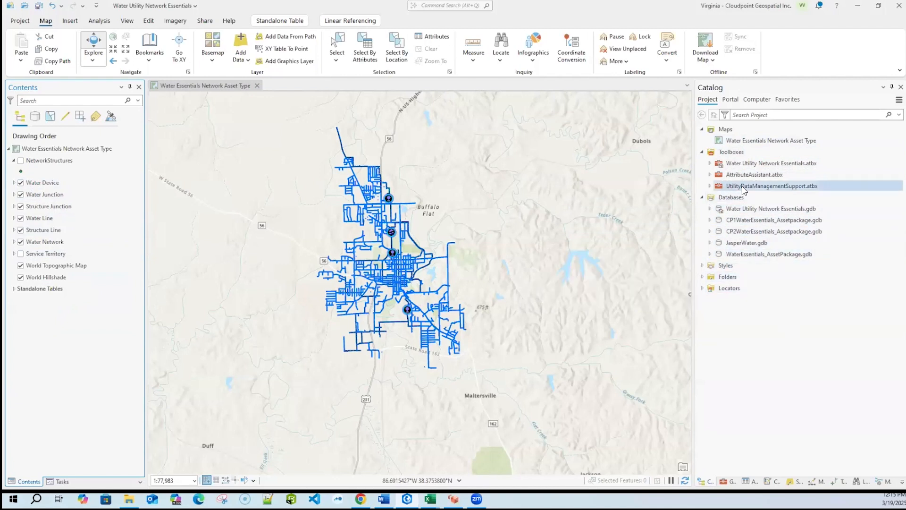
click(710, 186)
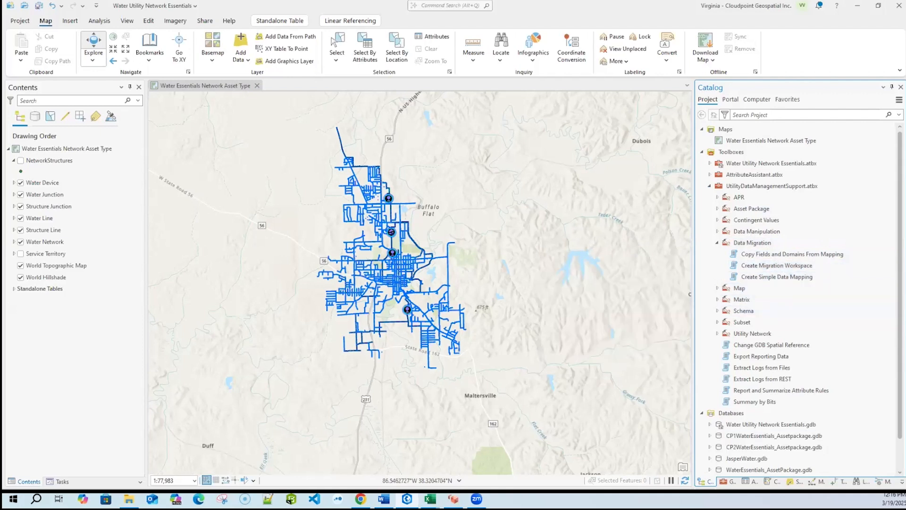
- Switch to Excel and examine the workspace properties, summary and dataset list in WaterEssentials_DataDictionary.xlsx
click(430, 498)
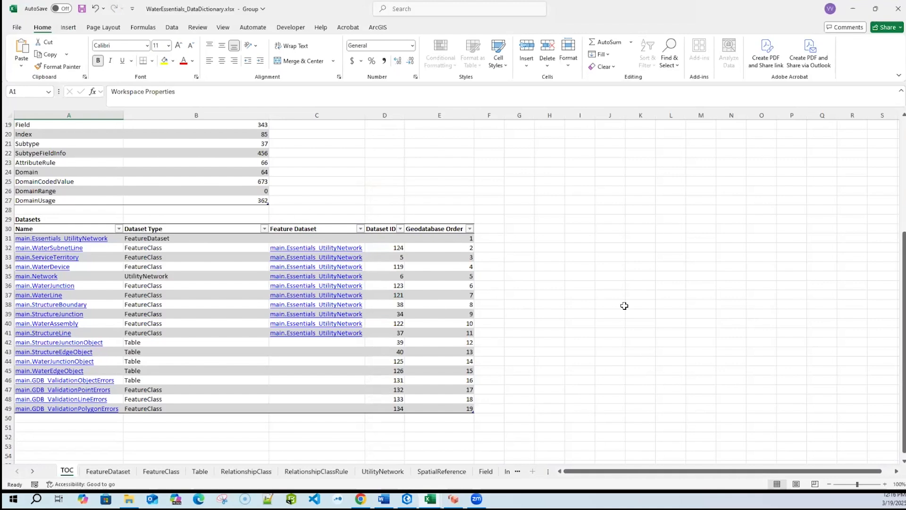
drag(904, 385, 904, 272)
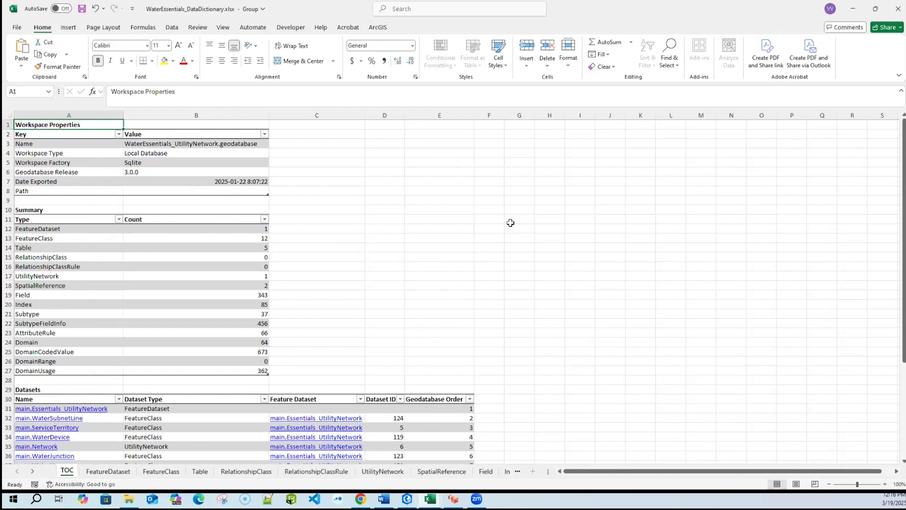
scroll(498, 212, down, 2)
scroll(501, 216, down, 3)
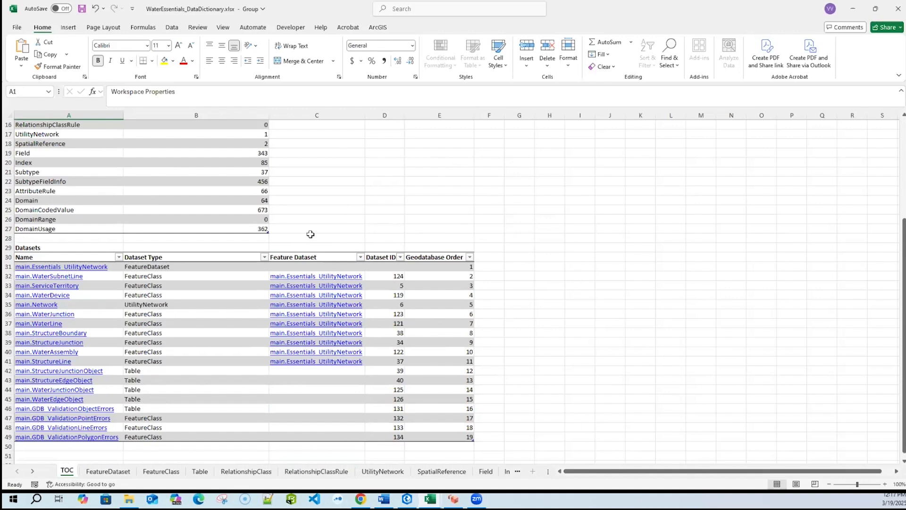
- Follow the main.WaterDevice entry to its sheet and review the codes and descriptions in its Subtype table
click(61, 297)
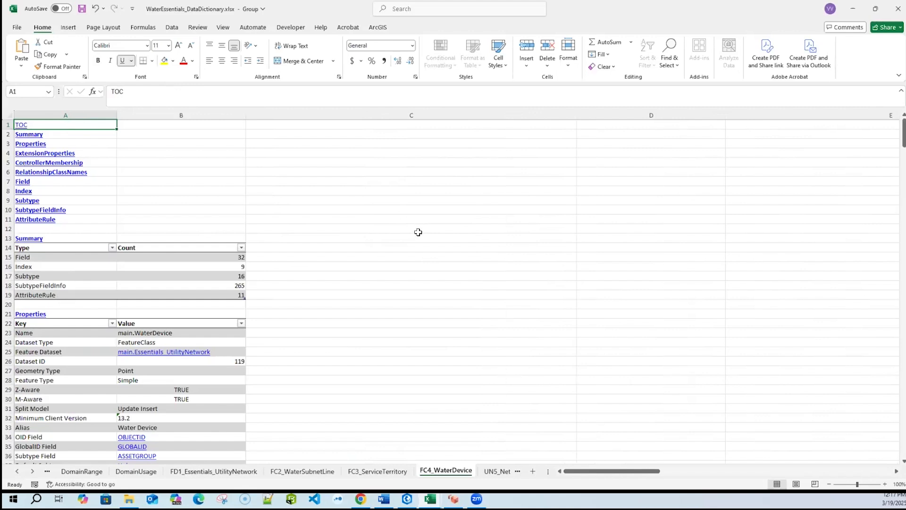
click(22, 200)
scroll(224, 324, down, 3)
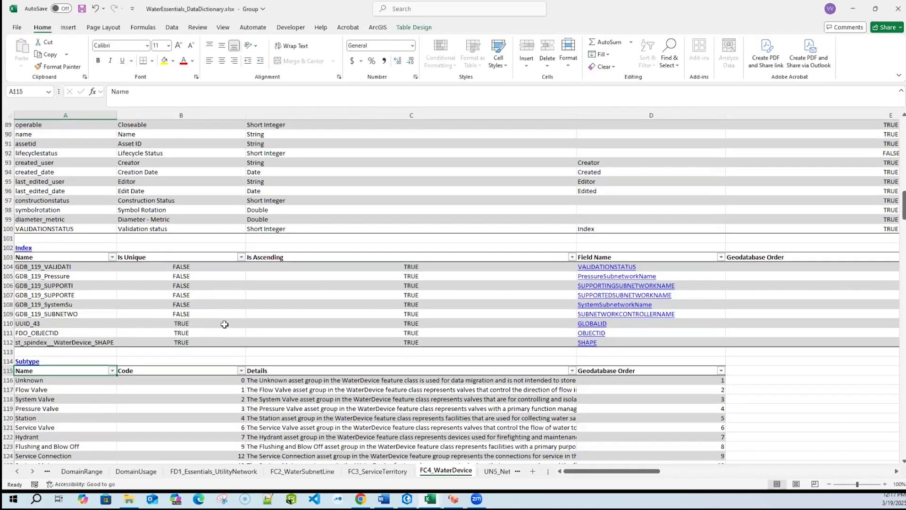
scroll(225, 324, down, 5)
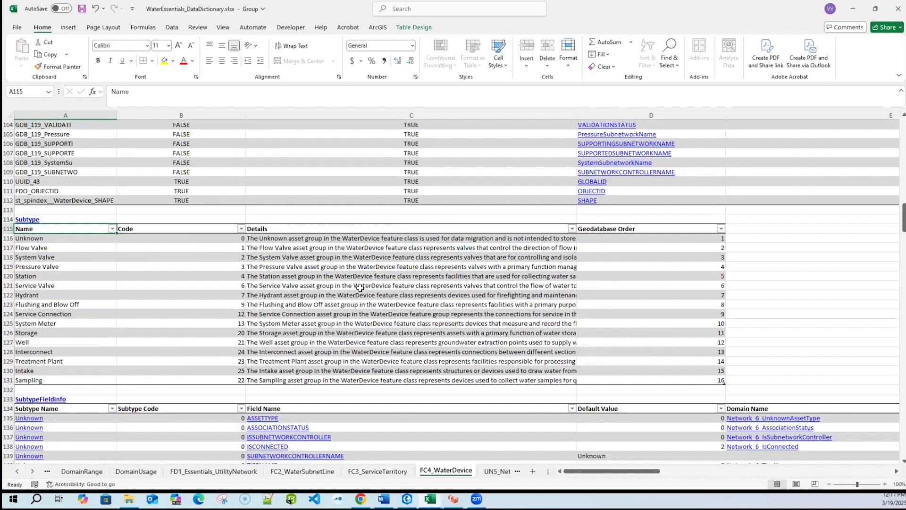
scroll(225, 383, down, 1)
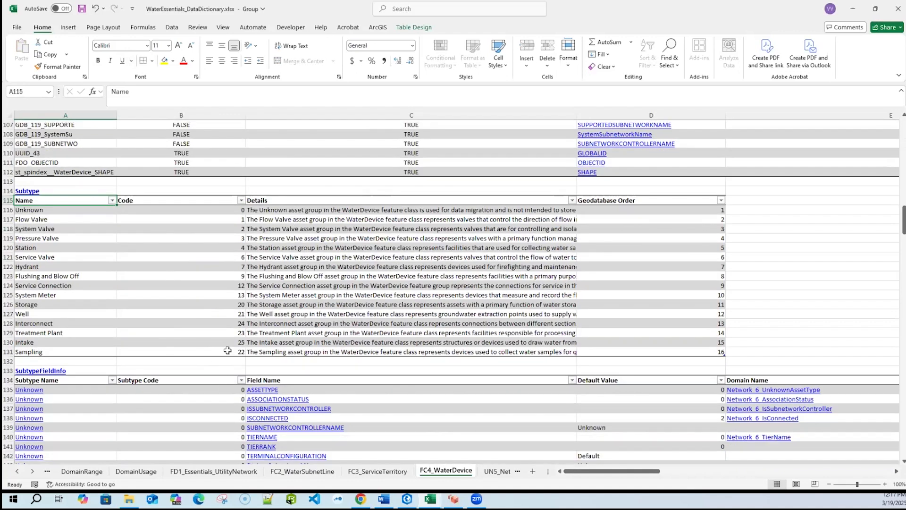
scroll(227, 348, down, 2)
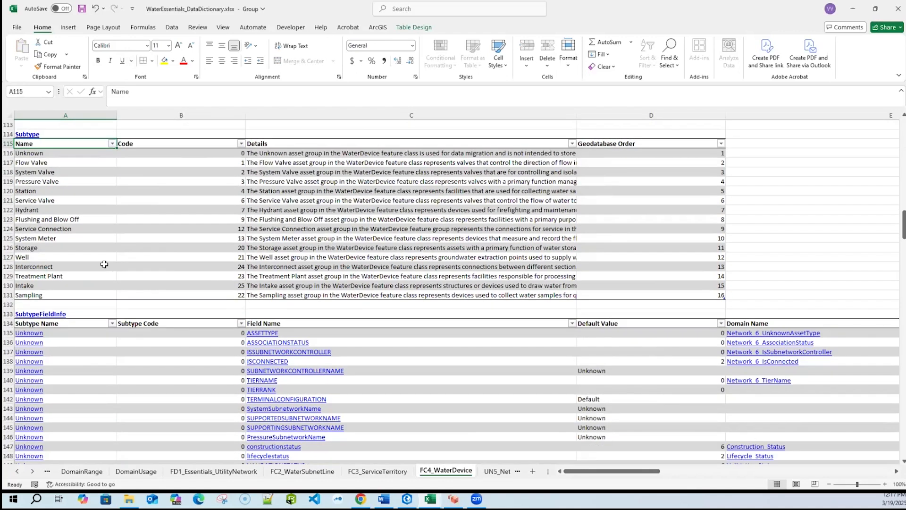
- Examine the SubtypeFieldInfo table of the water device sheet from the Unknown subtype down to Service Valve
click(110, 324)
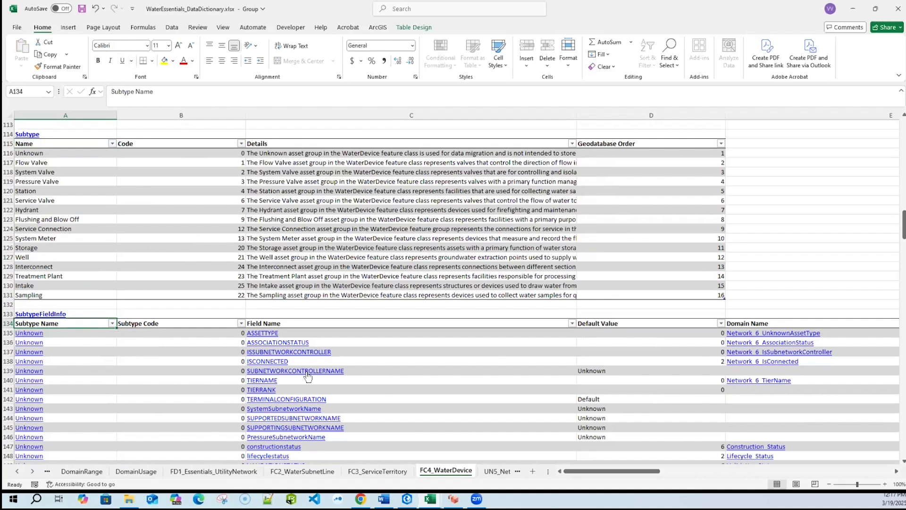
drag(904, 224, 903, 236)
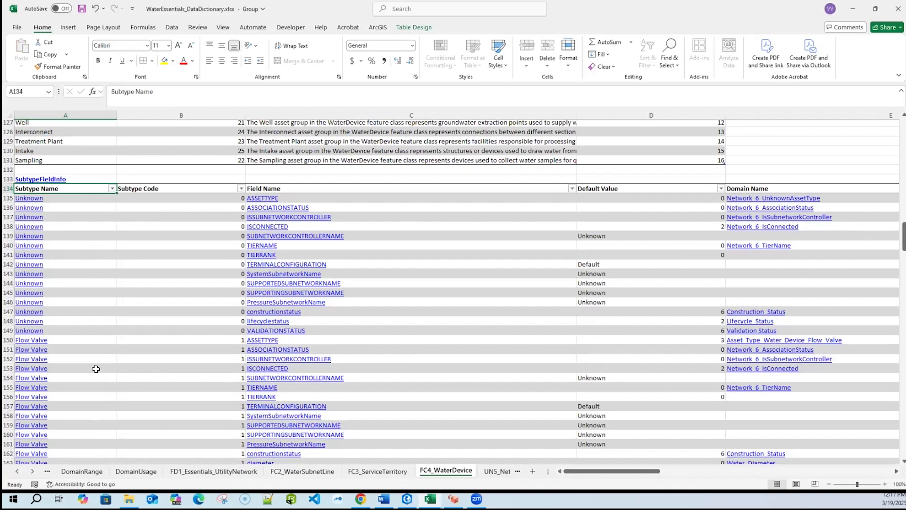
scroll(95, 368, down, 4)
scroll(95, 368, up, 2)
scroll(95, 394, down, 12)
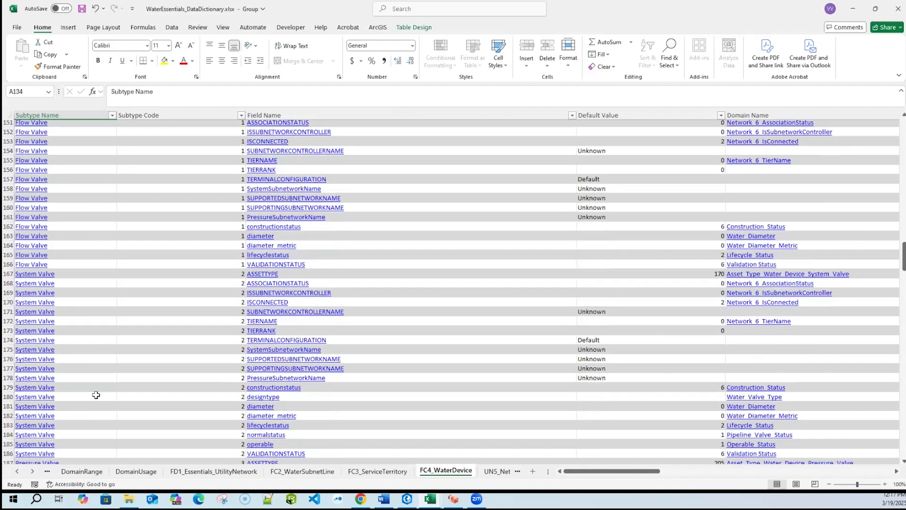
scroll(103, 391, down, 12)
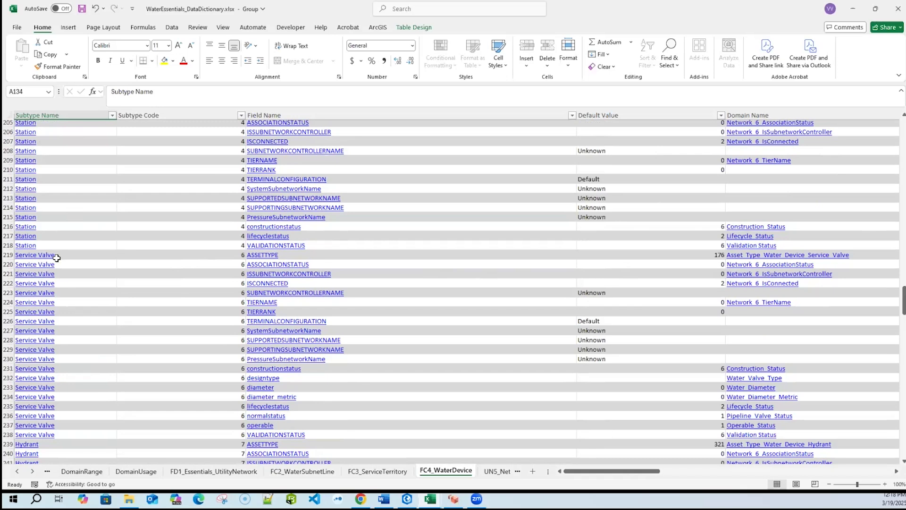
- Inspect the Asset_Type_Water_Device_Service_Valve domain and follow its links back to main.WaterDevice and the main.Essentials_UtilityNetwork feature dataset
click(753, 258)
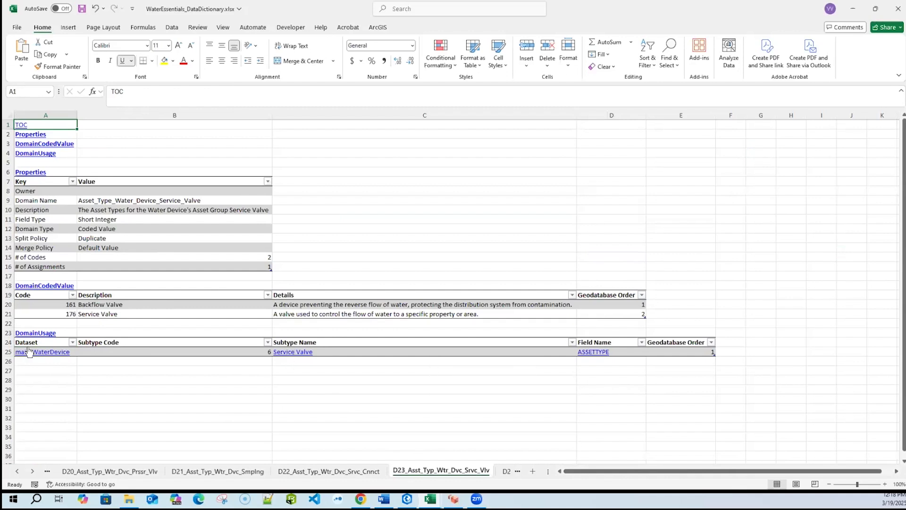
click(46, 354)
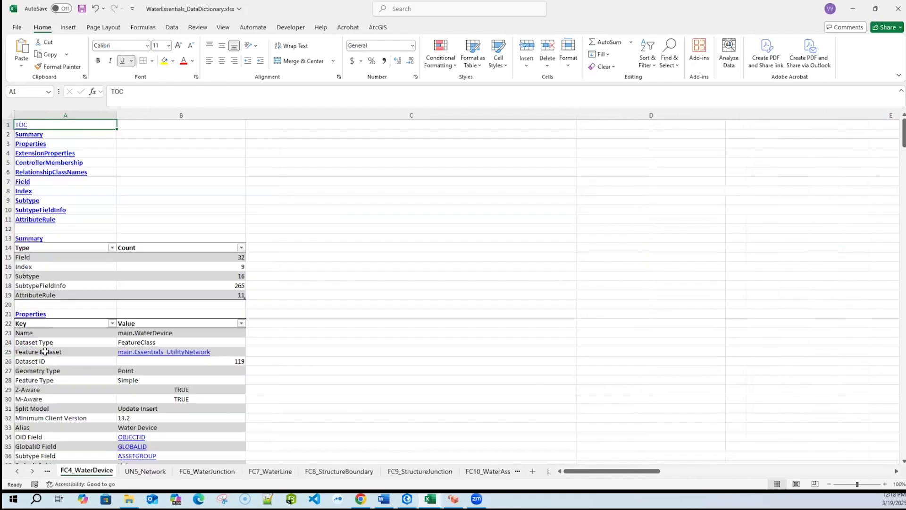
click(192, 353)
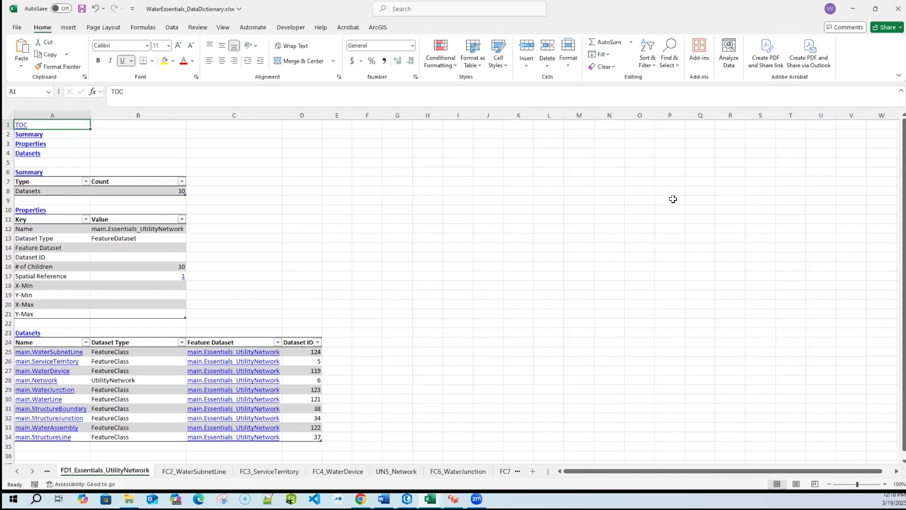
- Return to the top of the workbook's TOC sheet and switch back to ArcGIS Pro
ctrl+click(17, 472)
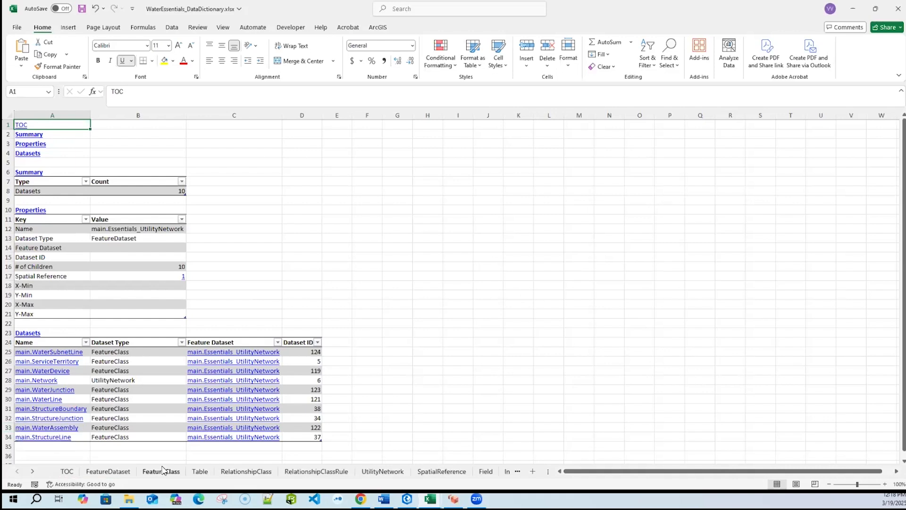
click(68, 471)
scroll(576, 260, up, 5)
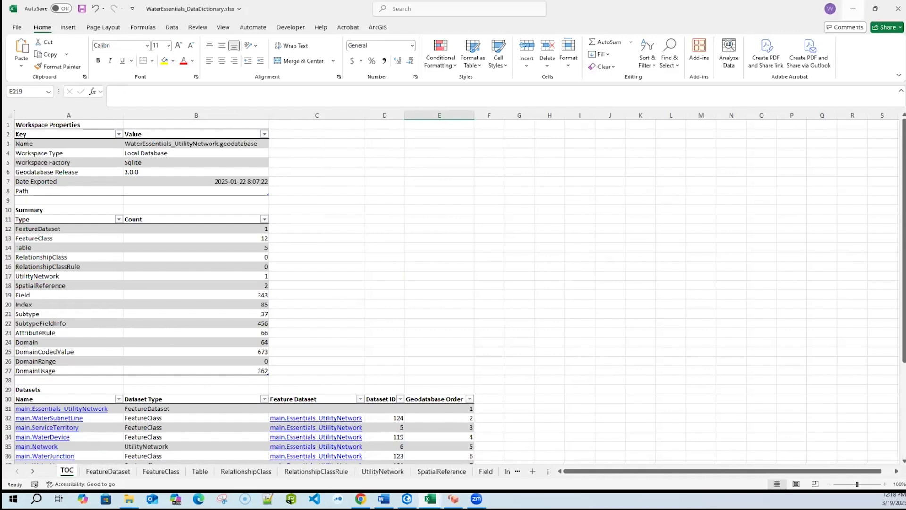
click(852, 8)
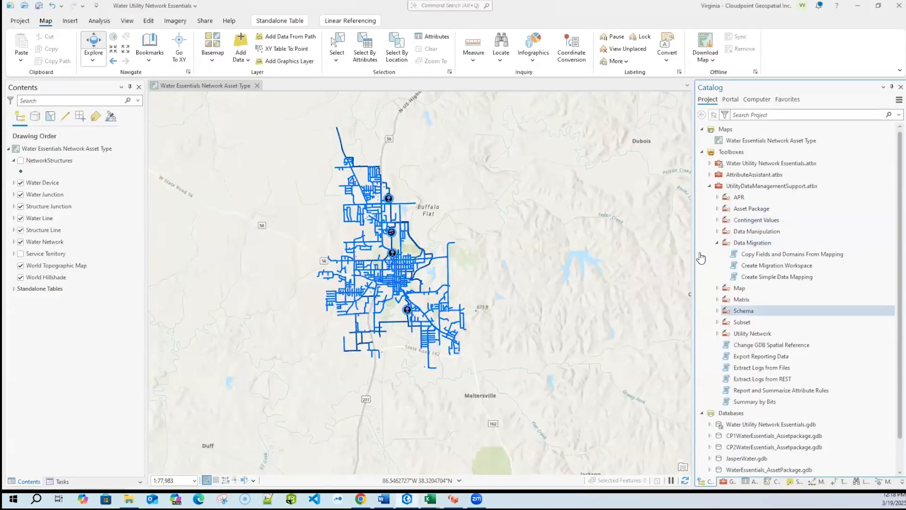
- Open the Create Simple Data Mapping tool from the Data Migration toolset and set its source dataset to JasperWater.gdb
click(717, 244)
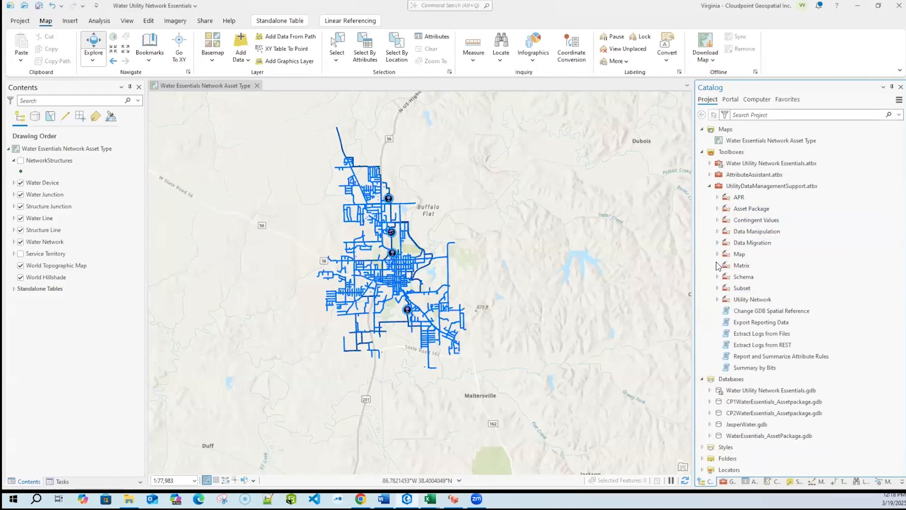
click(717, 242)
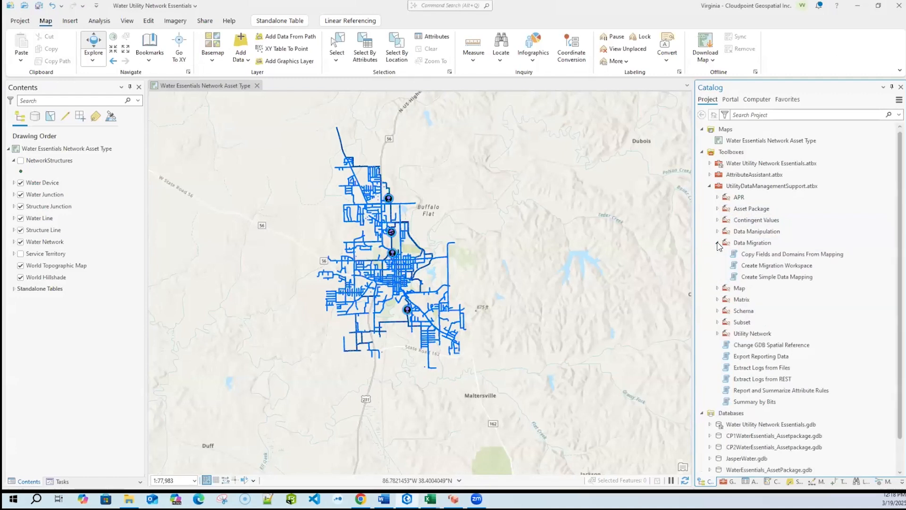
double_click(787, 278)
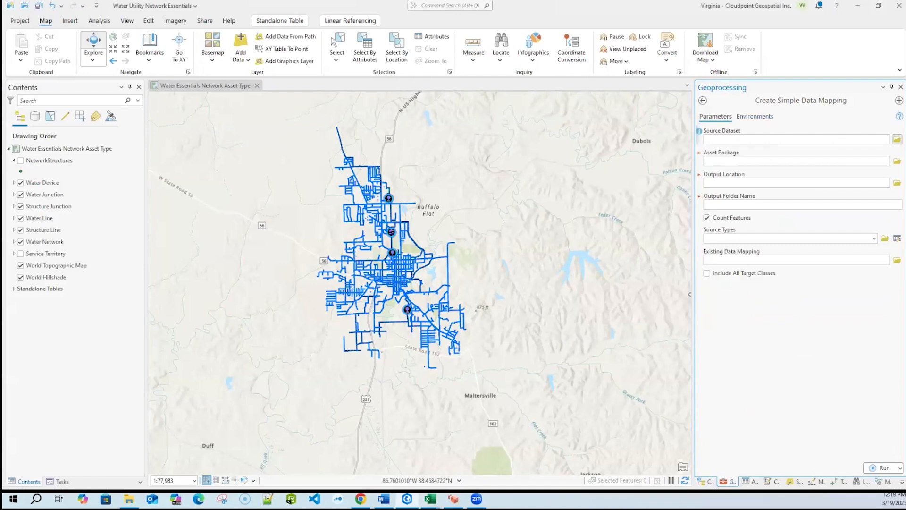
click(896, 139)
click(131, 114)
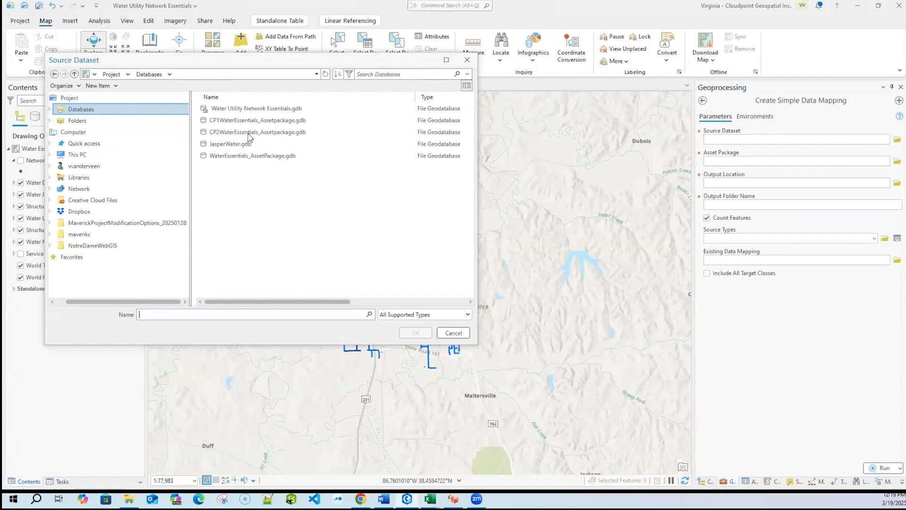
click(262, 147)
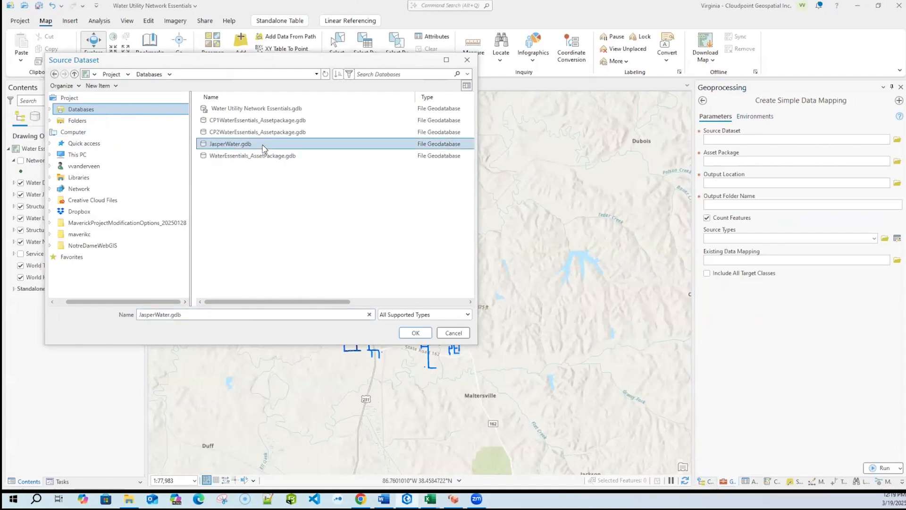
click(414, 333)
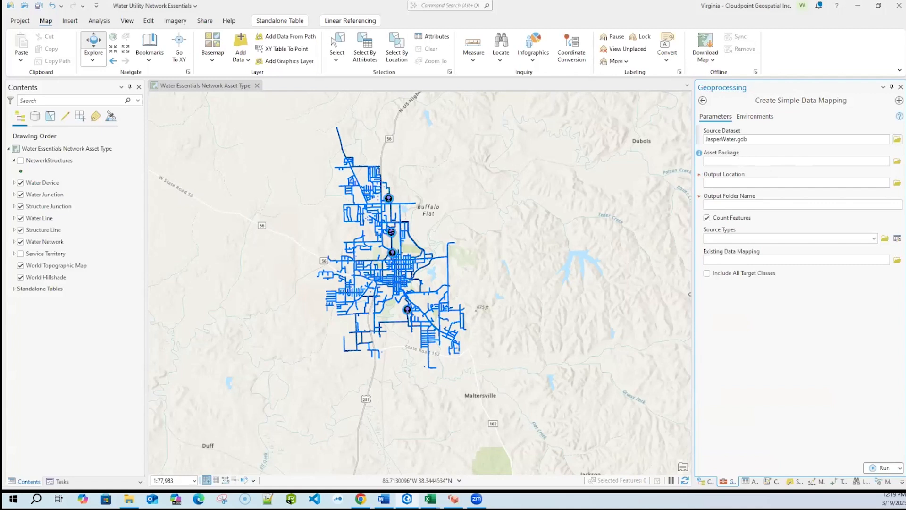
- Collapse the project's toolboxes to examine its databases and return to the Create Simple Data Mapping parameters
click(705, 483)
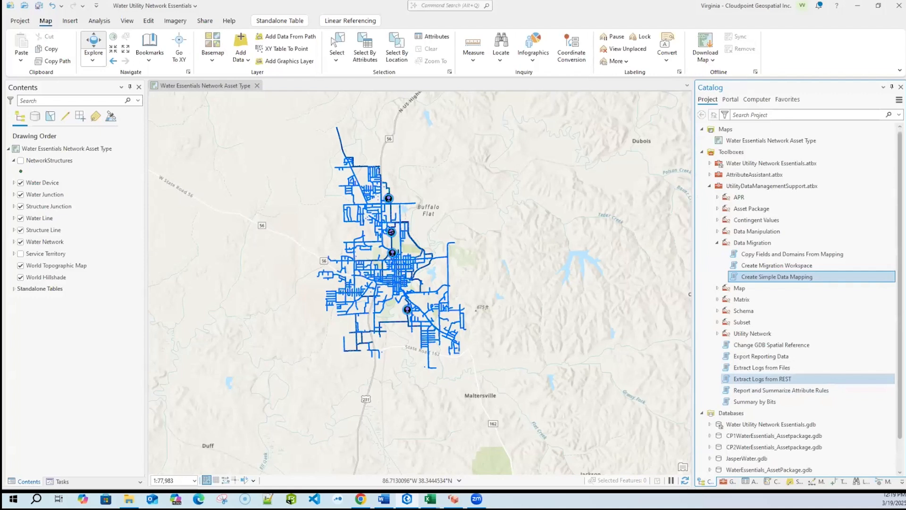
click(703, 151)
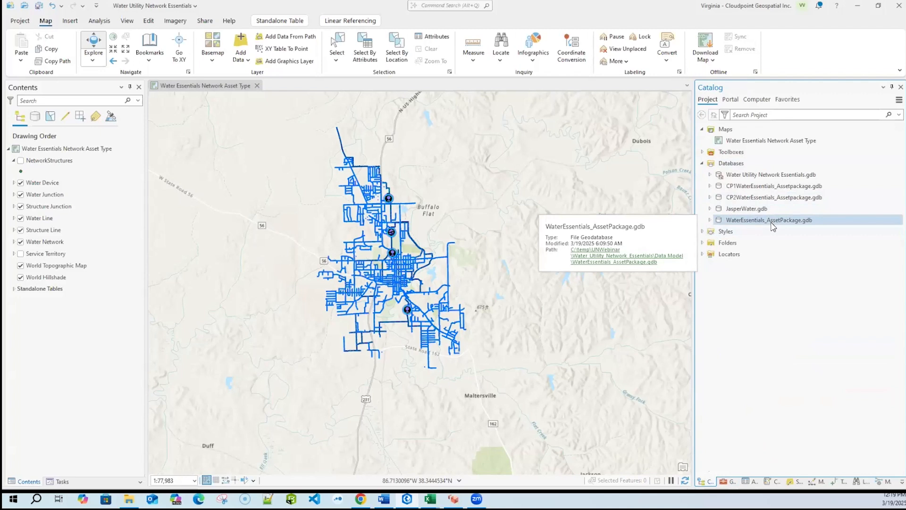
click(725, 483)
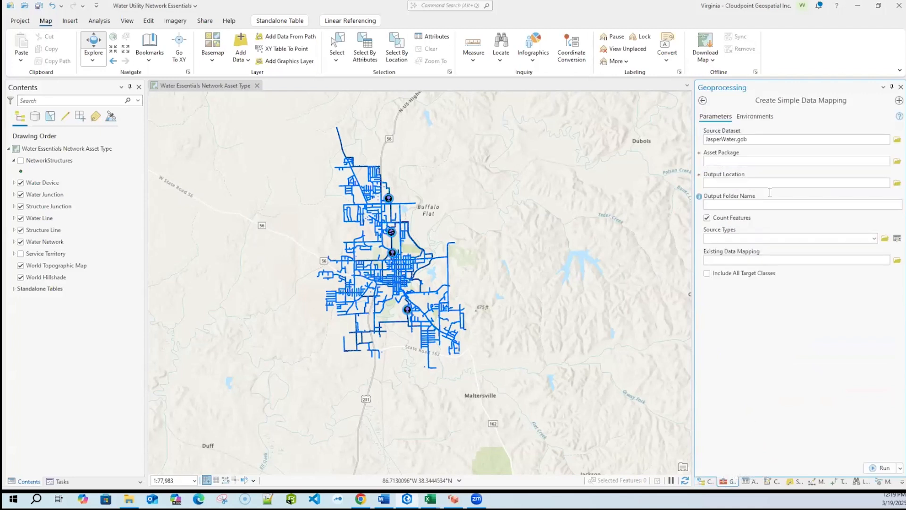
- Leave the data mapping tool and examine the Asset Package toolset within Utility Network Package Tools, collapsing the toolbox when finished
click(703, 101)
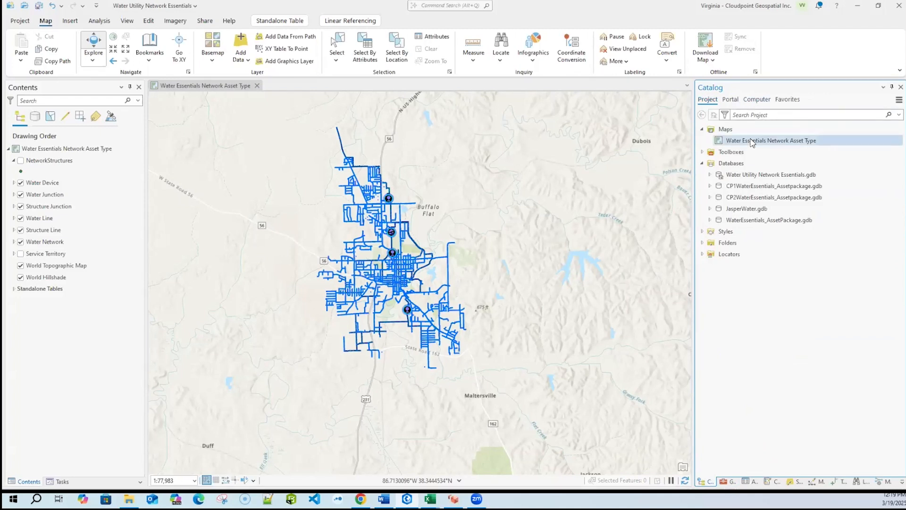
click(729, 481)
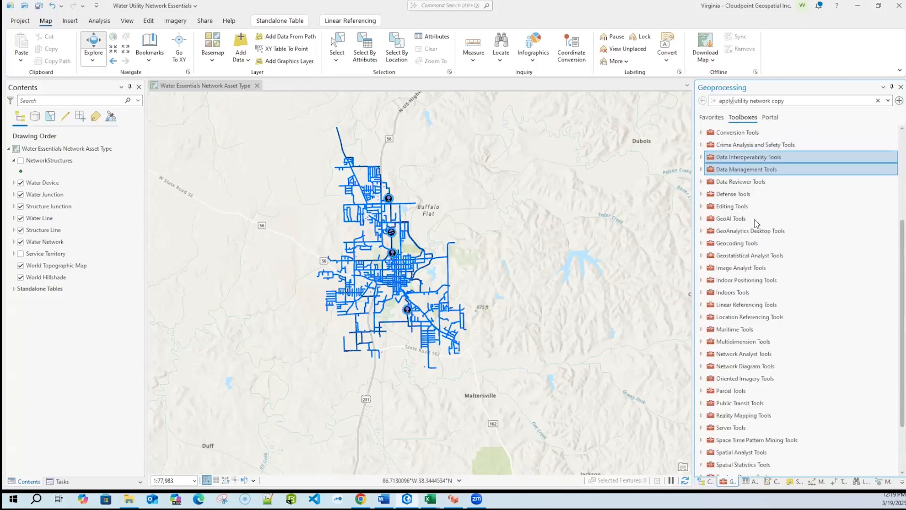
scroll(780, 342, down, 2)
click(713, 448)
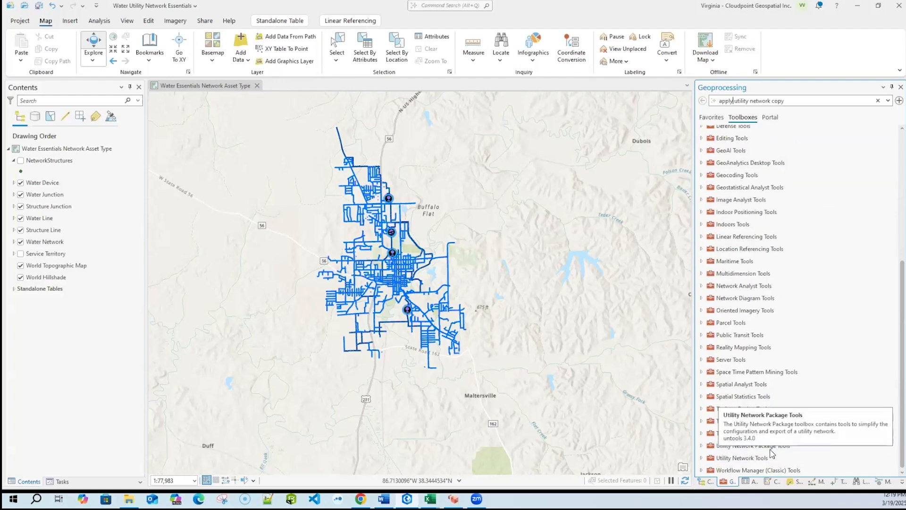
click(701, 447)
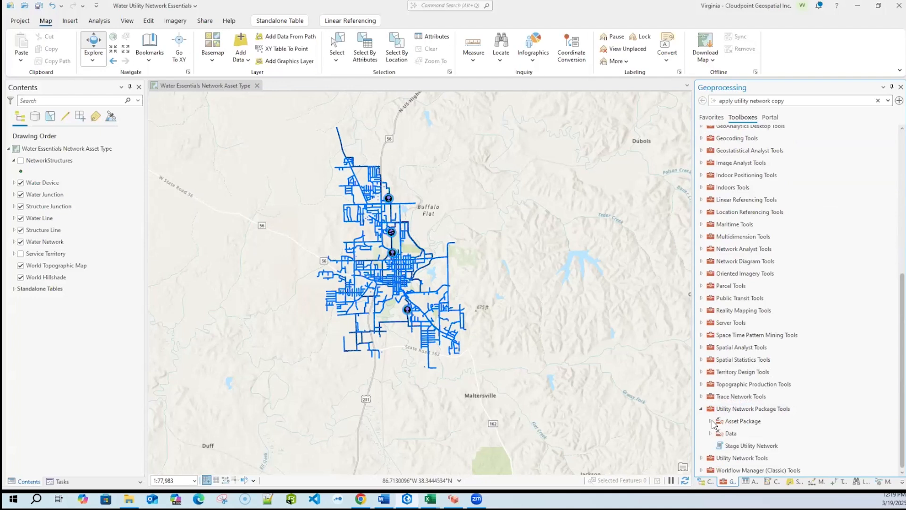
click(710, 420)
click(749, 435)
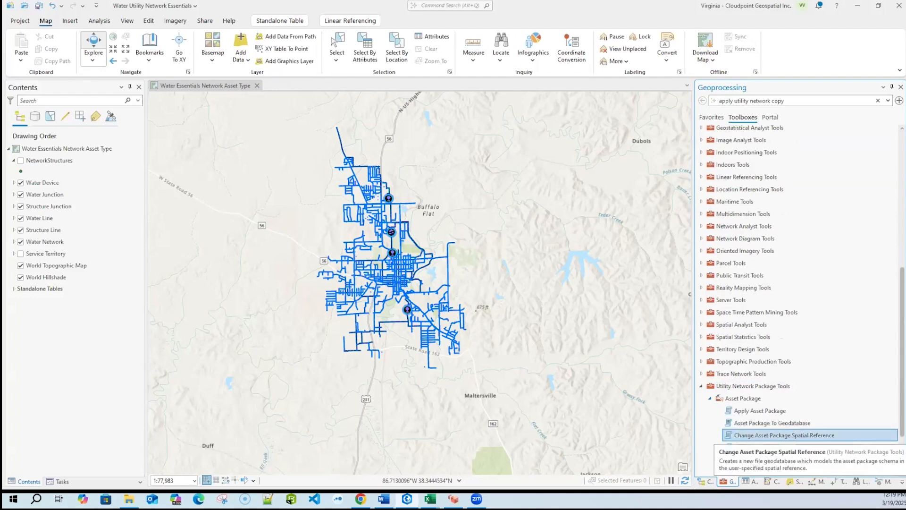
click(702, 386)
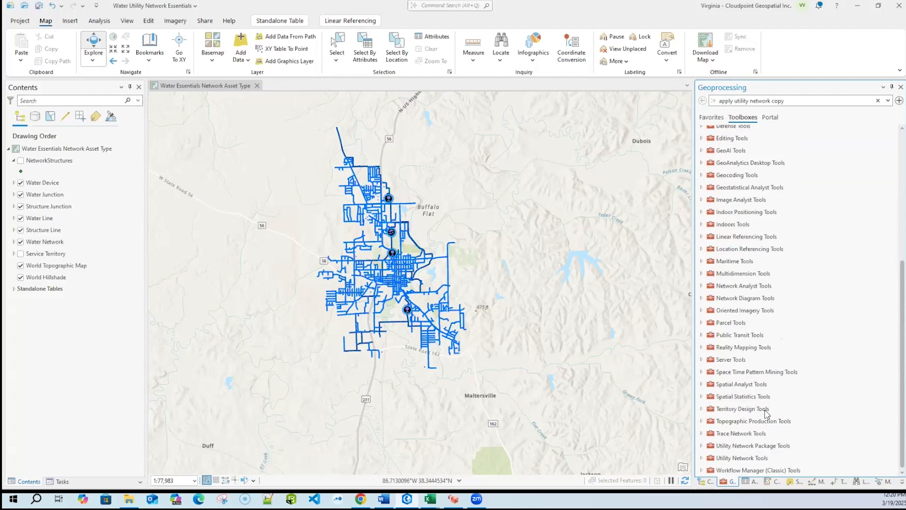
- Reopen the Create Simple Data Mapping tool from the Data Migration toolset and choose JasperWater.gdb as the source dataset
click(709, 481)
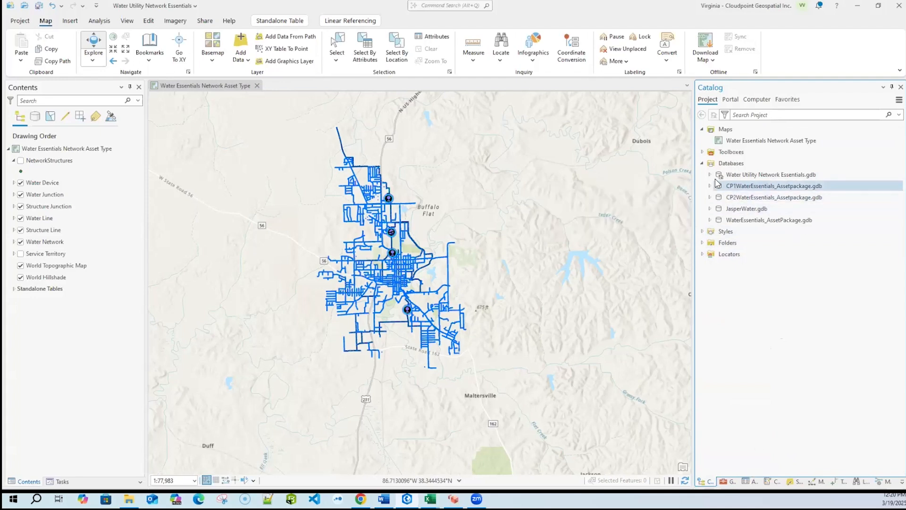
click(702, 152)
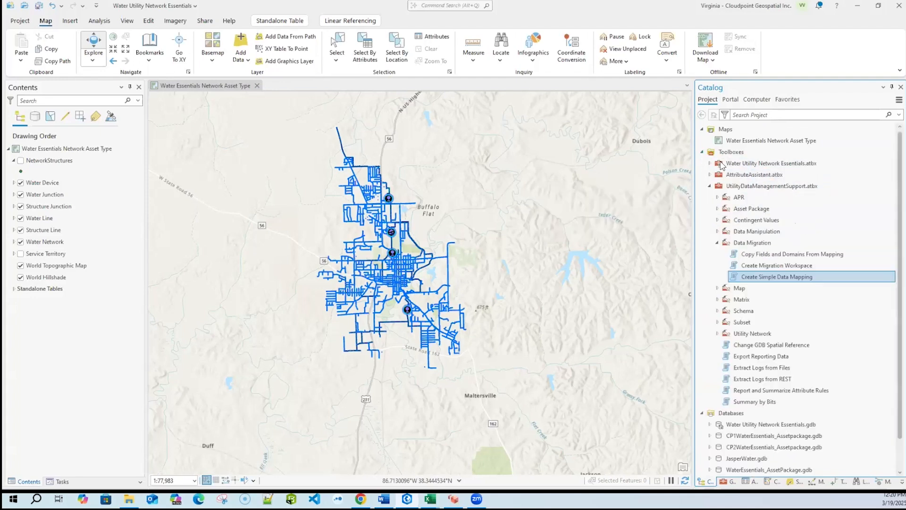
double_click(761, 277)
click(897, 139)
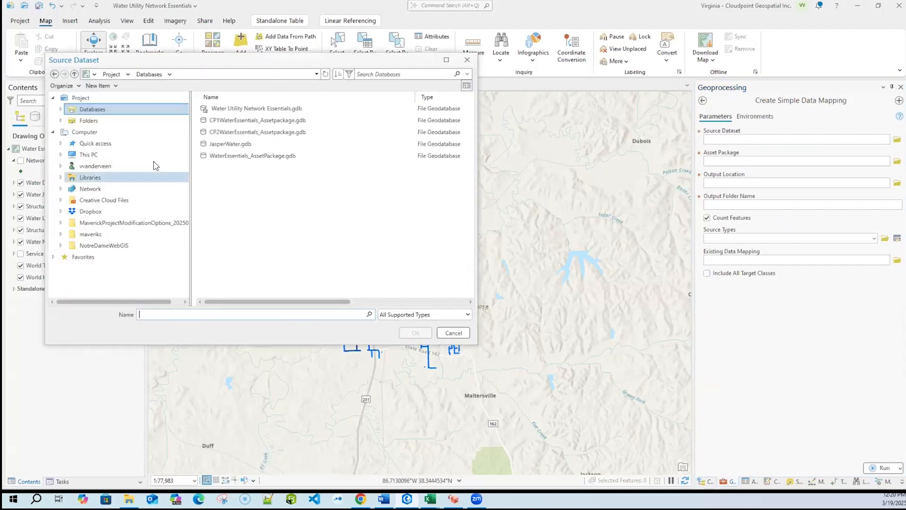
click(223, 155)
click(223, 143)
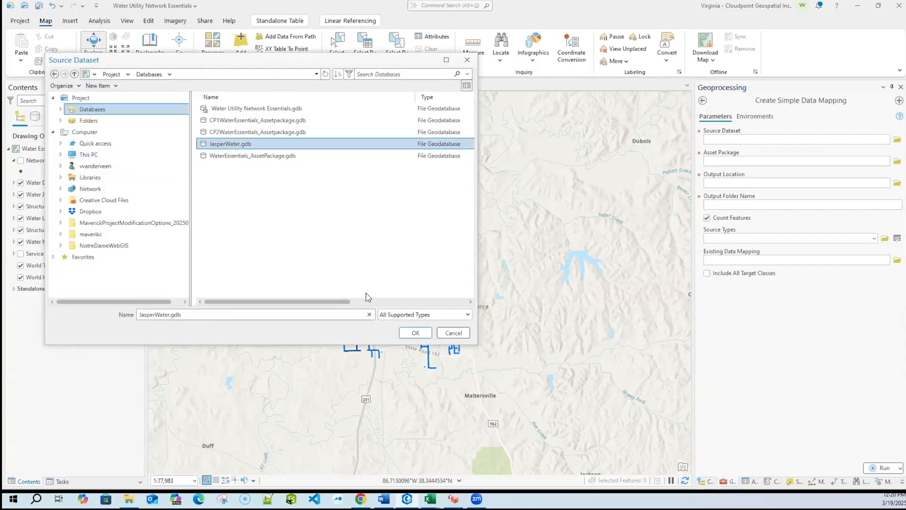
click(414, 332)
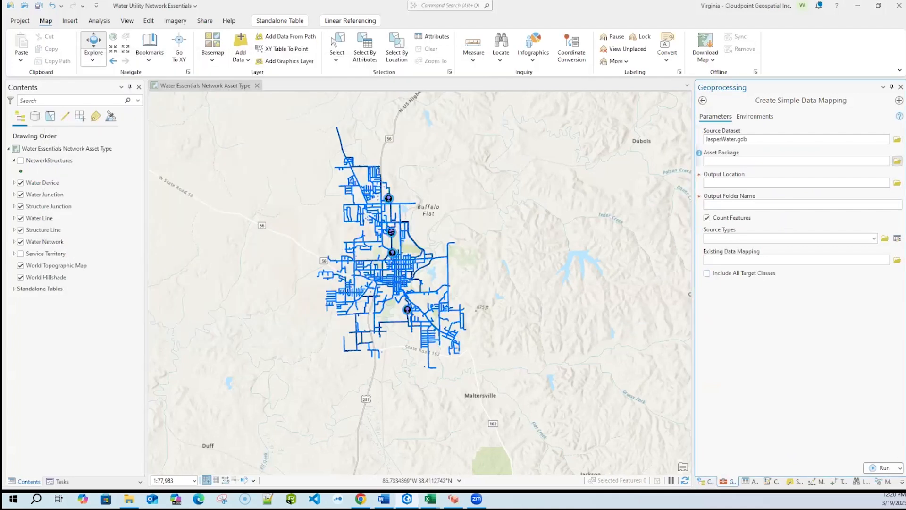
- Set the data mapping tool's asset package to CP1WaterEssentials_Assetpackage.gdb from the project databases
click(897, 161)
click(237, 120)
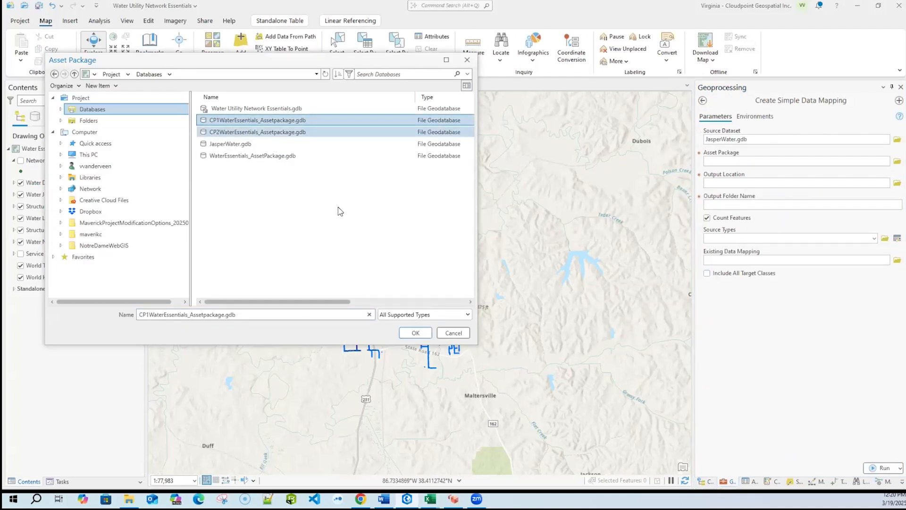
click(415, 332)
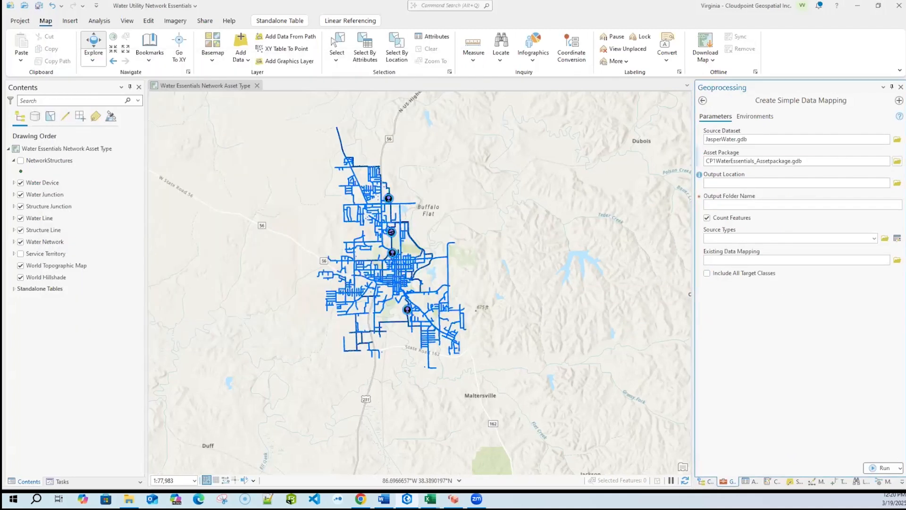
- Set the output location to the MigrationWorkspaceEssentials folder in C:\temp\UNWebinar and name the output folder Test
click(896, 183)
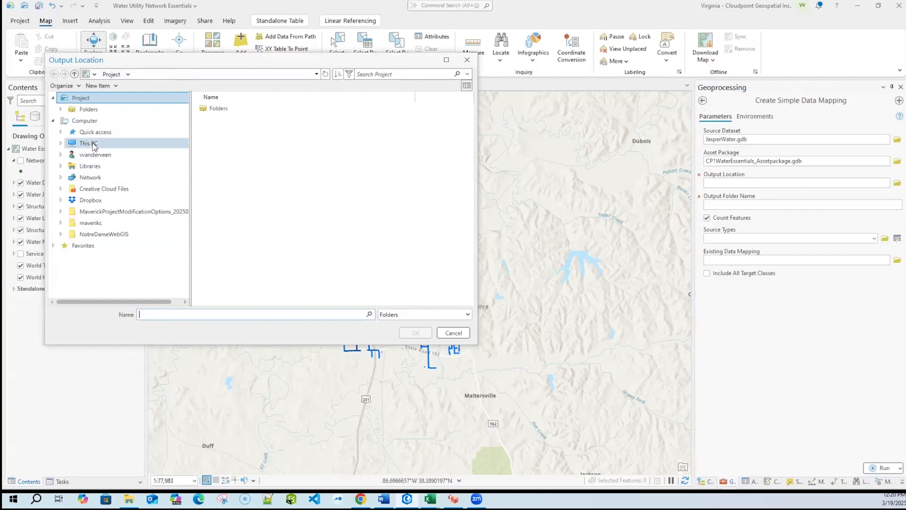
click(93, 143)
double_click(222, 191)
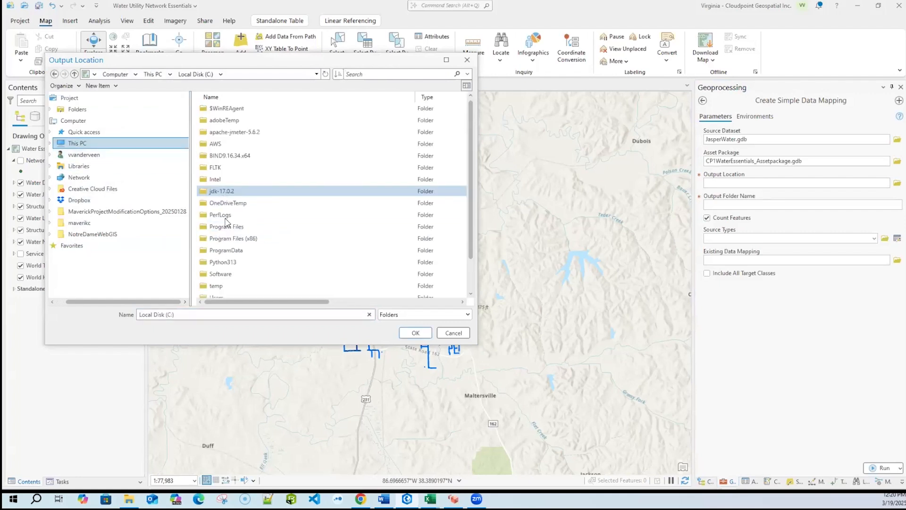
scroll(225, 227, down, 2)
double_click(221, 255)
double_click(221, 182)
click(228, 133)
click(410, 332)
click(757, 203)
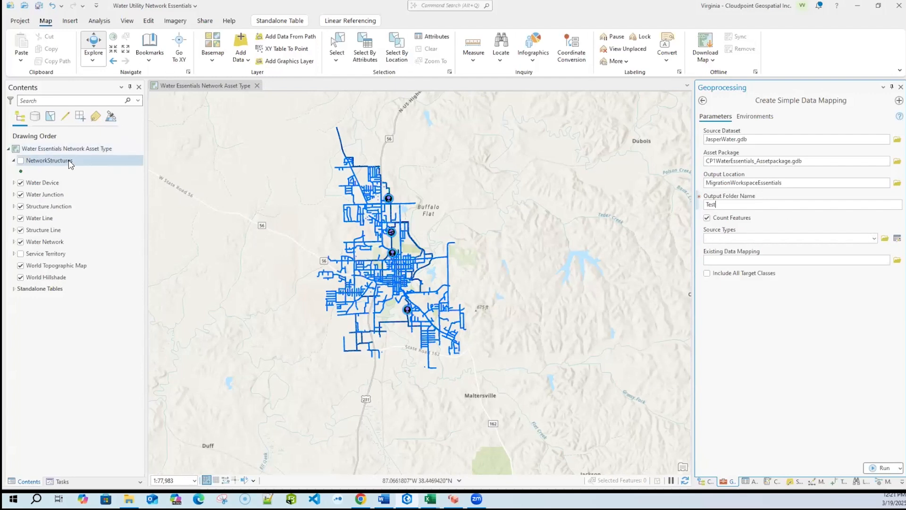
- Open the NetworkStructures layer's fields design, examine its field names and domains, and close it
right_click(85, 163)
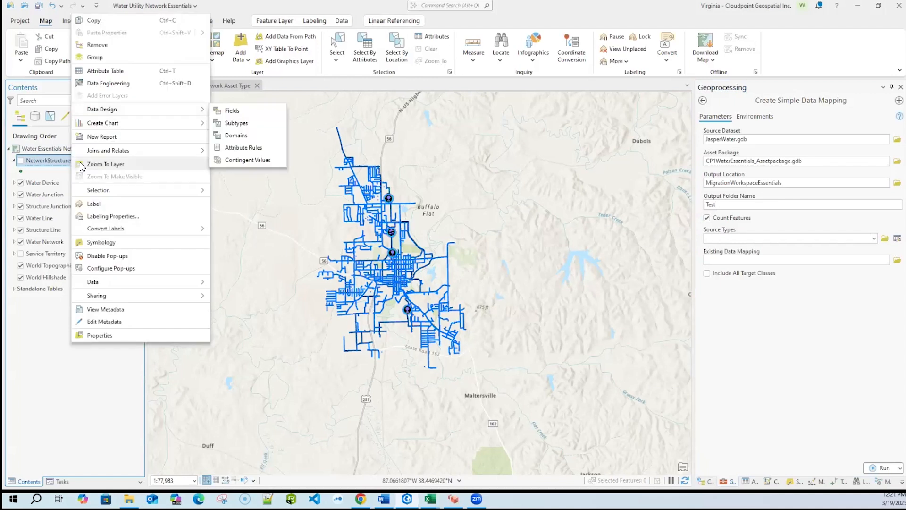
mouse_move(113, 109)
click(229, 110)
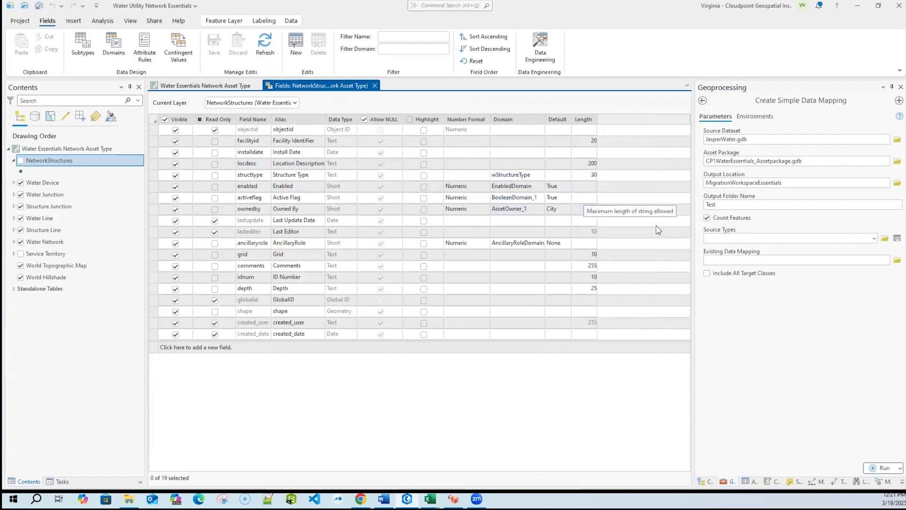
click(374, 85)
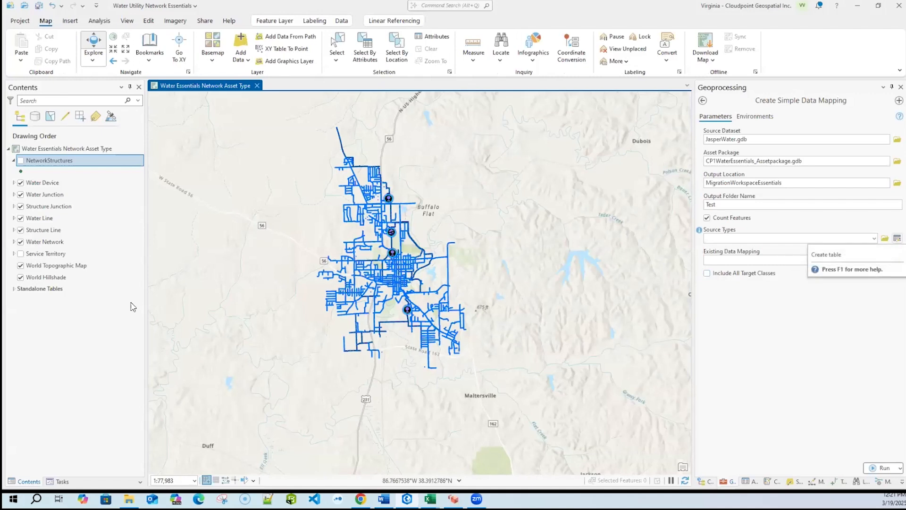
- Review the Create_Simple_Data_Mapping_Source_Types standalone table and assign it as the tool's Source Types
click(13, 288)
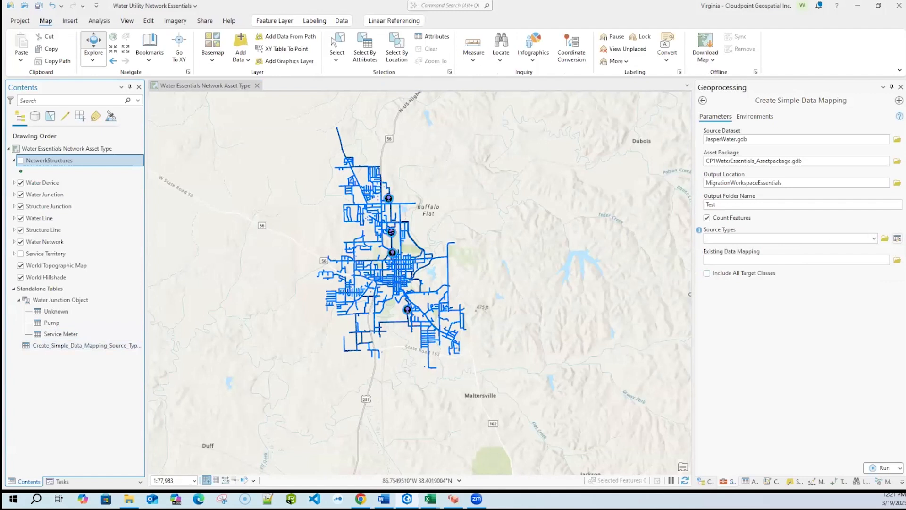
right_click(73, 349)
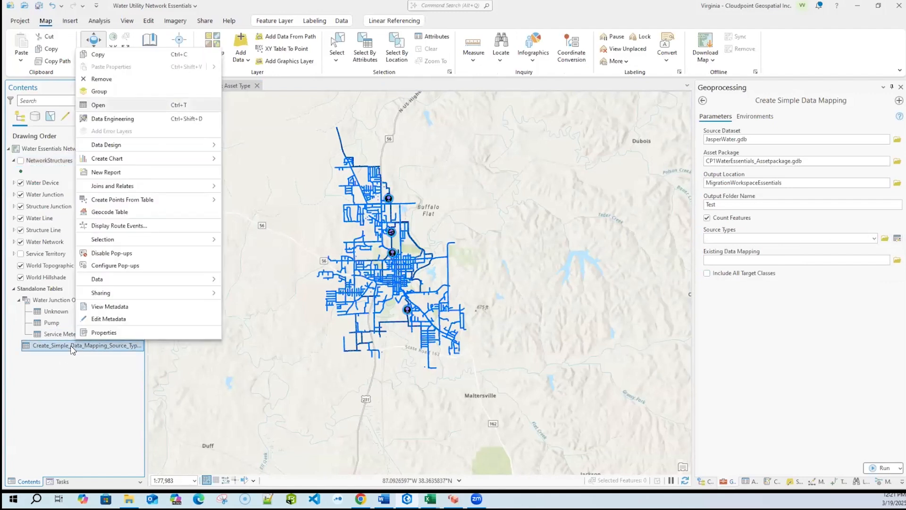
click(96, 113)
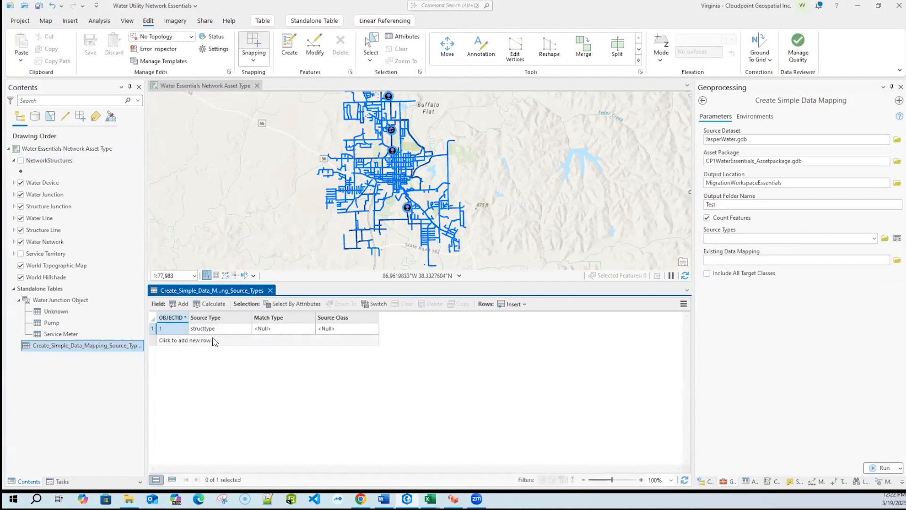
click(270, 291)
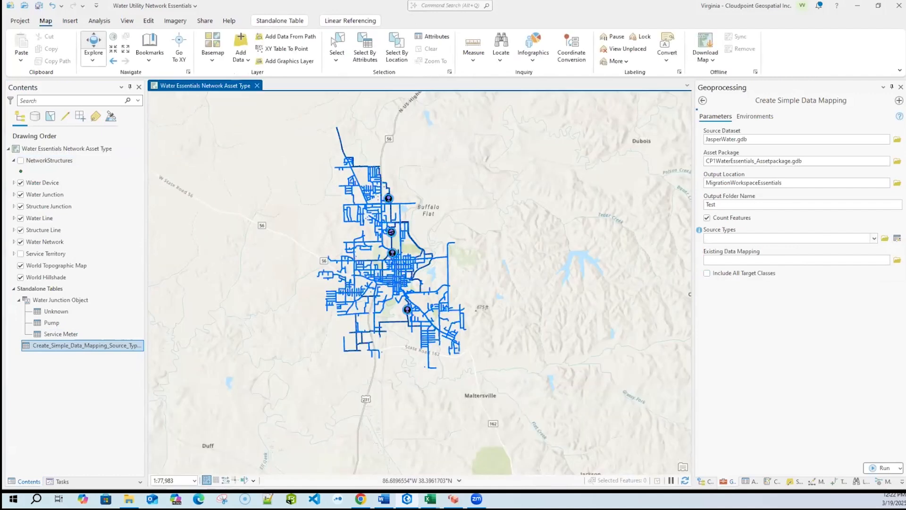
click(874, 238)
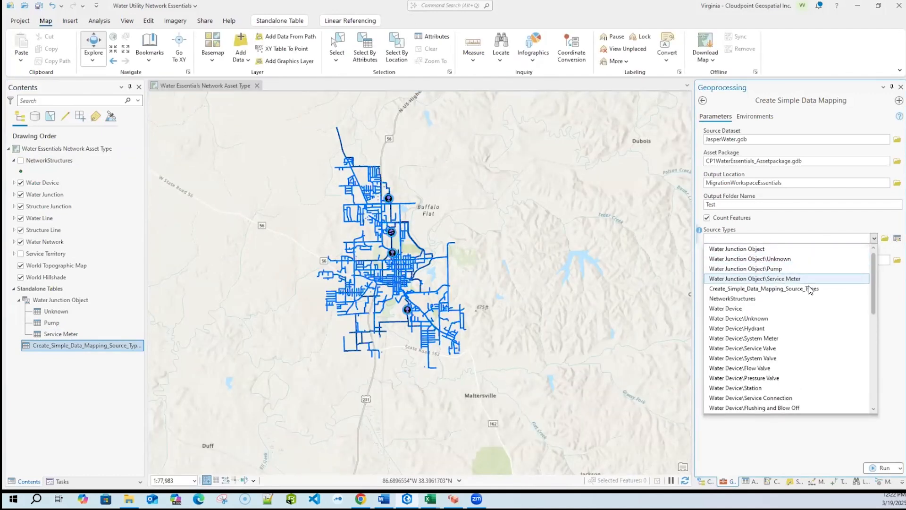
click(750, 286)
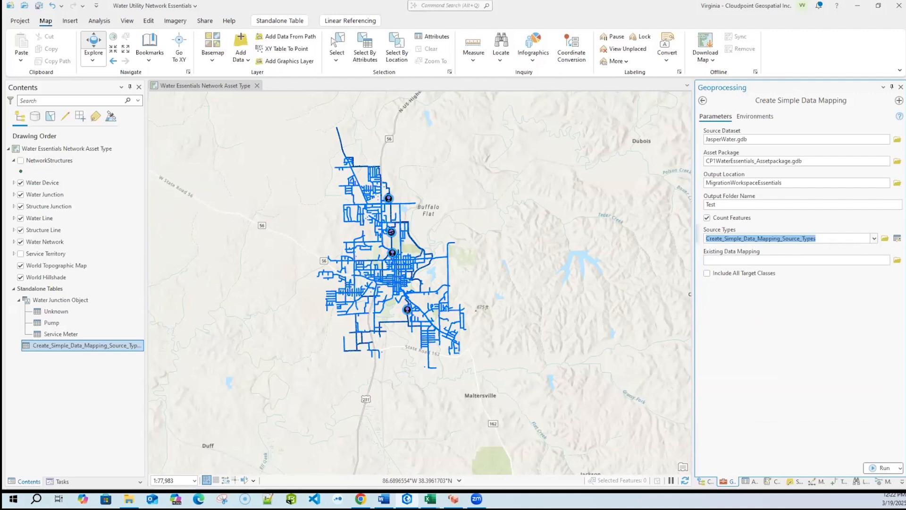
- Switch to DataMapping.xlsx in Excel and examine the source and target columns of the Data Mappings sheet
key(alt+Tab)
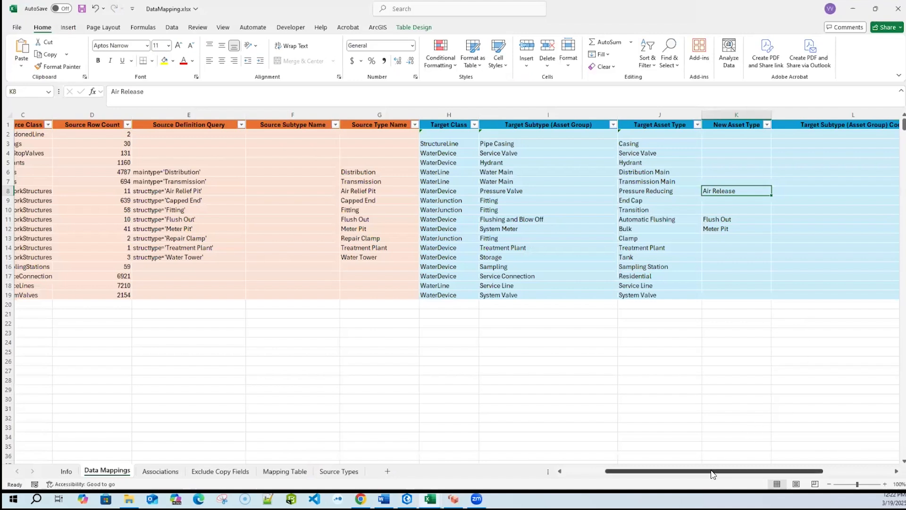
drag(715, 469, 674, 470)
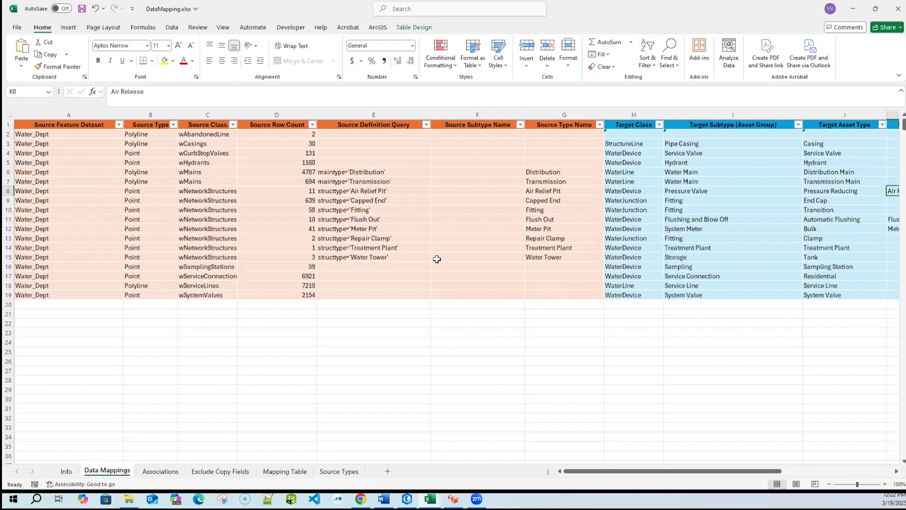
drag(687, 471, 732, 470)
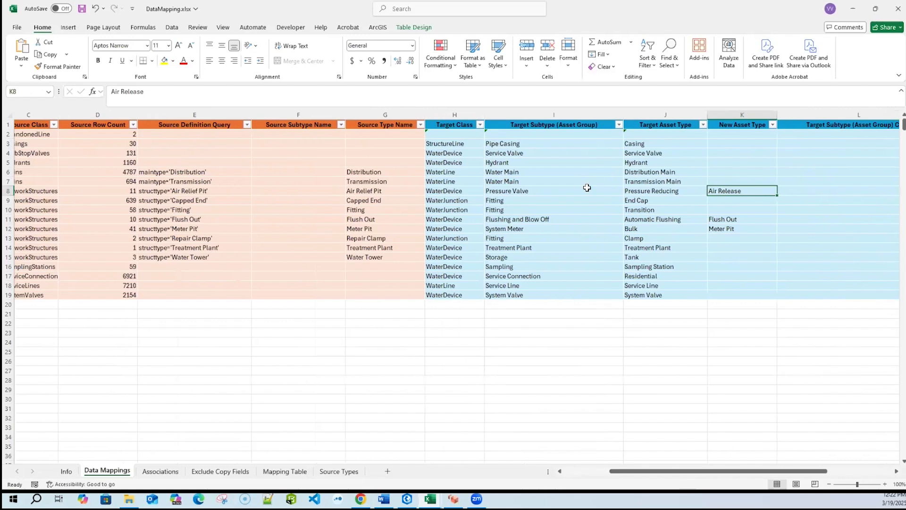
- Choose StructureLine as the target class of the Pipe Casing row and check its target subtype options
click(475, 144)
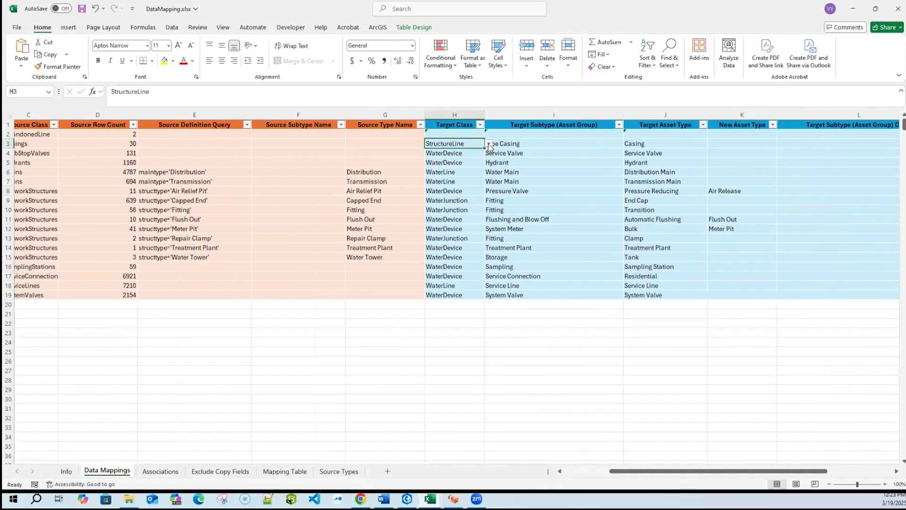
click(489, 144)
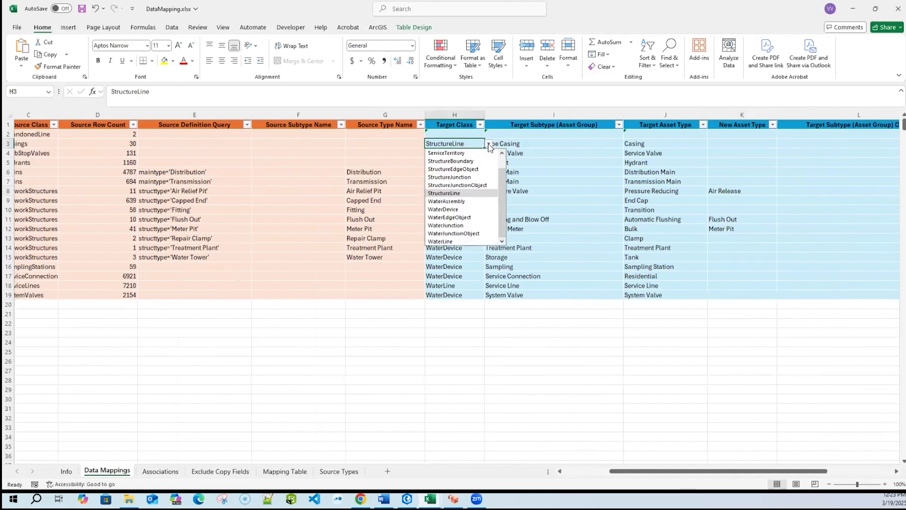
click(453, 194)
click(581, 144)
click(628, 144)
click(627, 145)
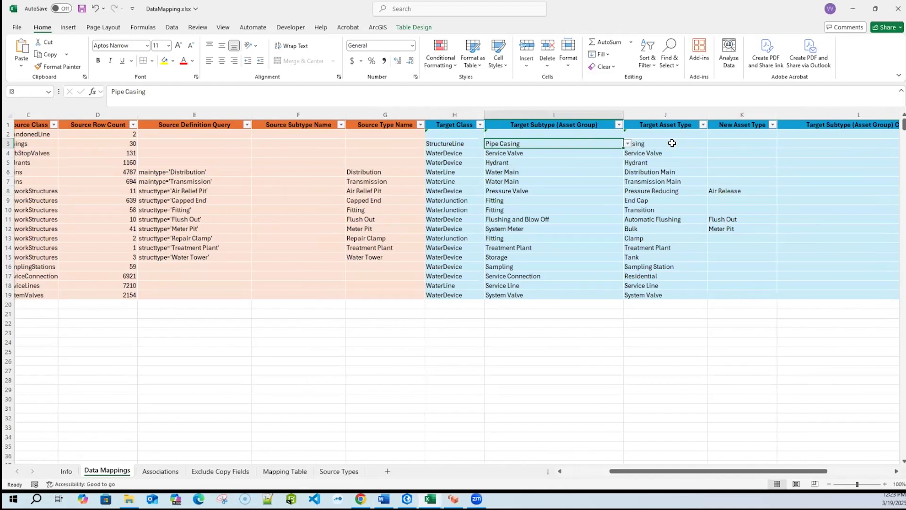
- Choose Pressure Valve and Pressure Reducing as the Air Relief Pit row's target subtype and asset type, and select its new asset type cell
click(767, 199)
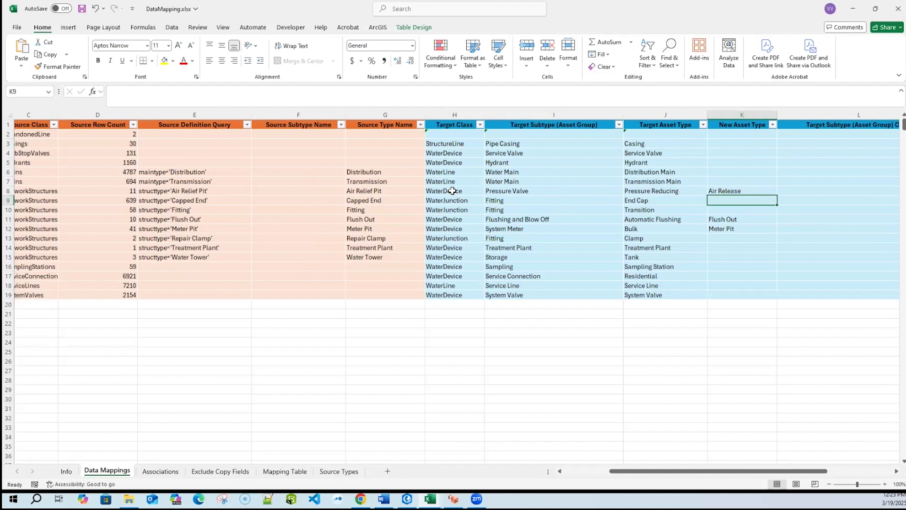
click(608, 190)
click(627, 191)
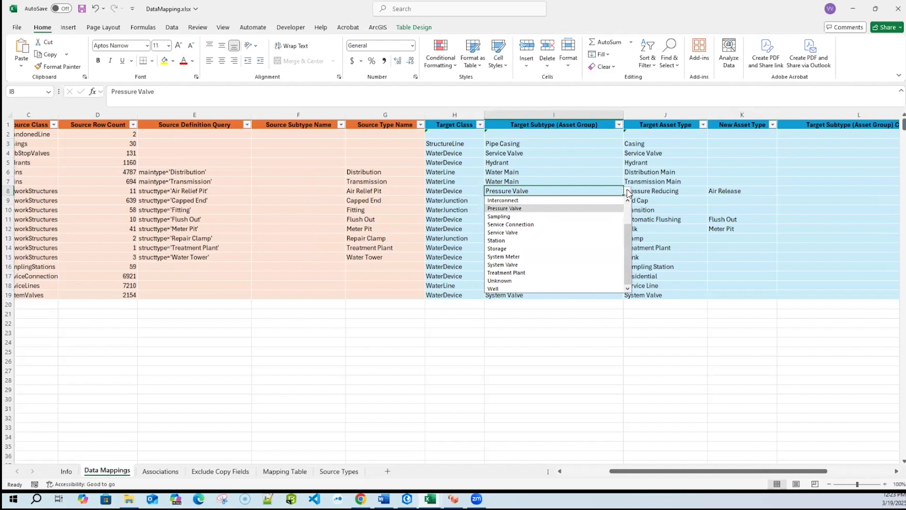
click(583, 208)
click(641, 193)
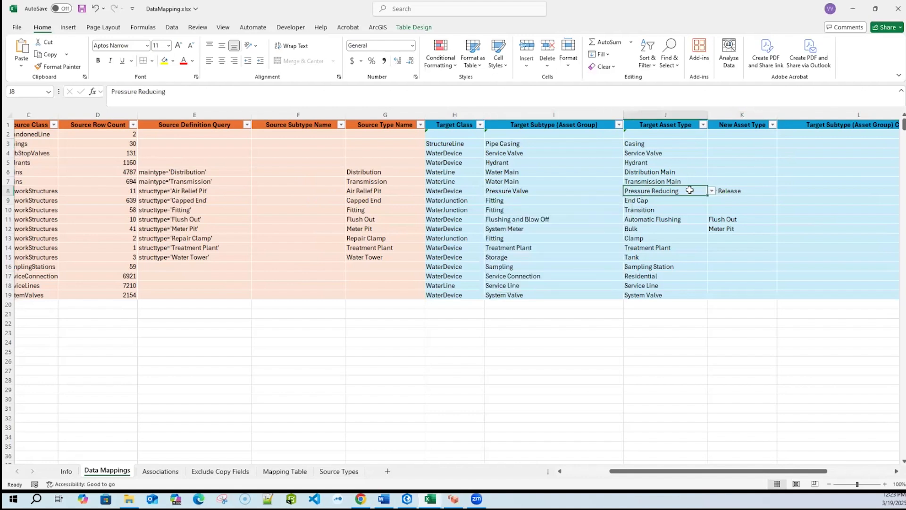
click(711, 190)
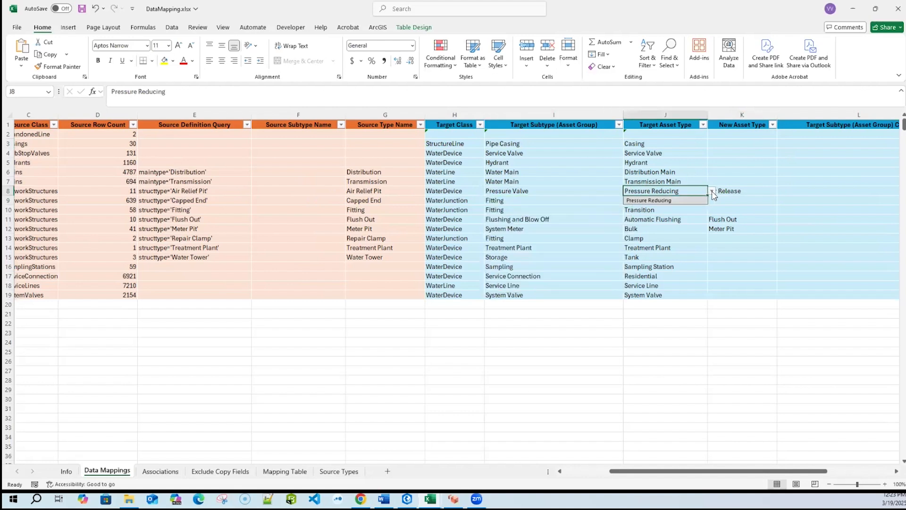
click(666, 200)
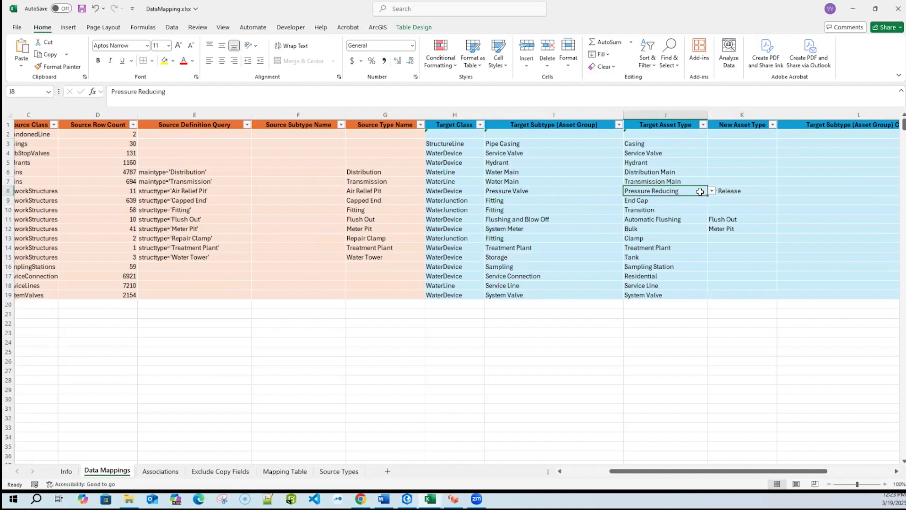
click(763, 191)
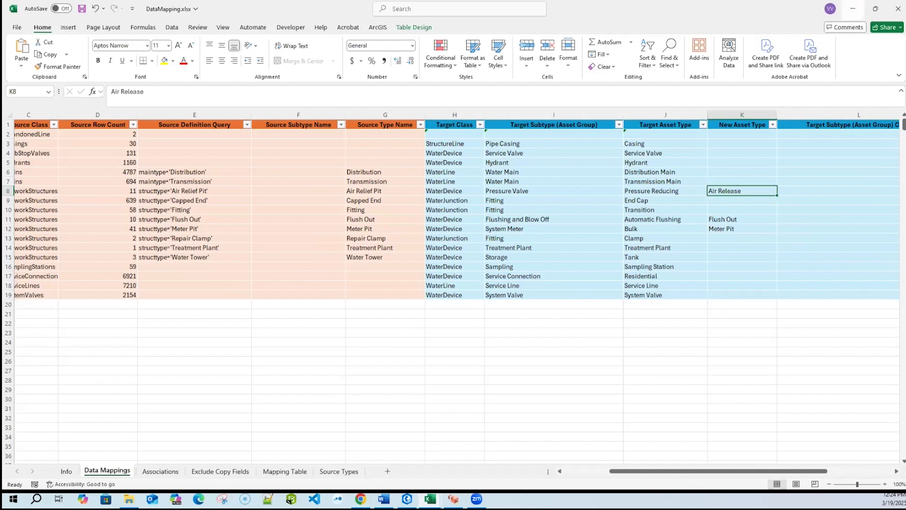
- Switch to ArcGIS Pro and open the Create Migration Workspace tool from the Data Migration toolset
key(alt+Tab)
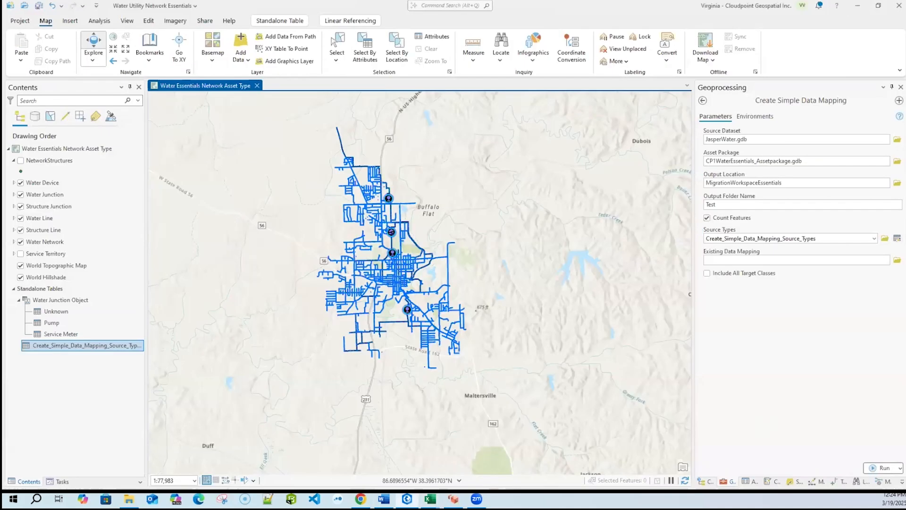
click(703, 101)
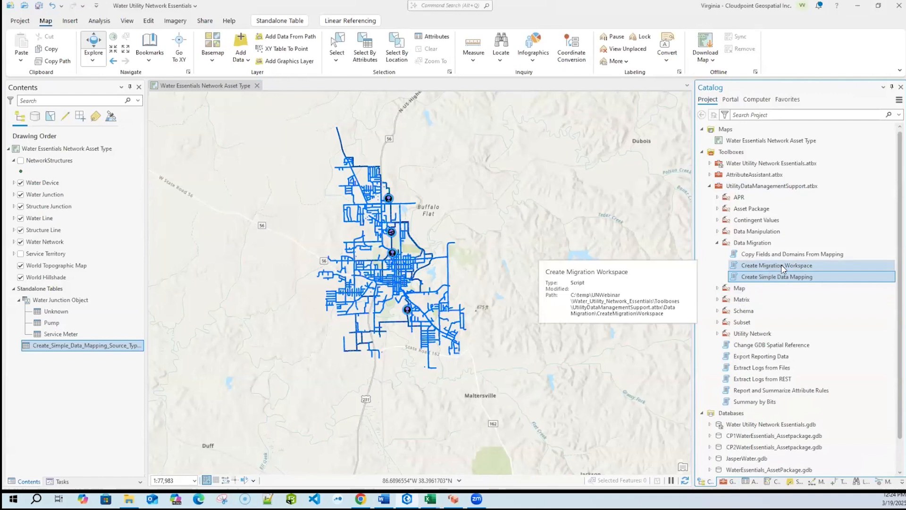
double_click(780, 264)
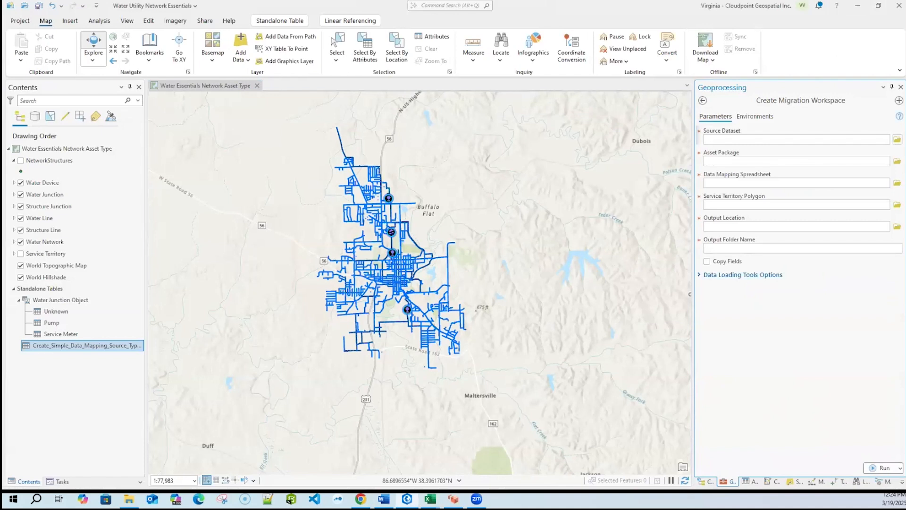
- Set JasperWater.gdb as the source dataset and CP1WaterEssentials_Assetpackage.gdb as the asset package
click(896, 139)
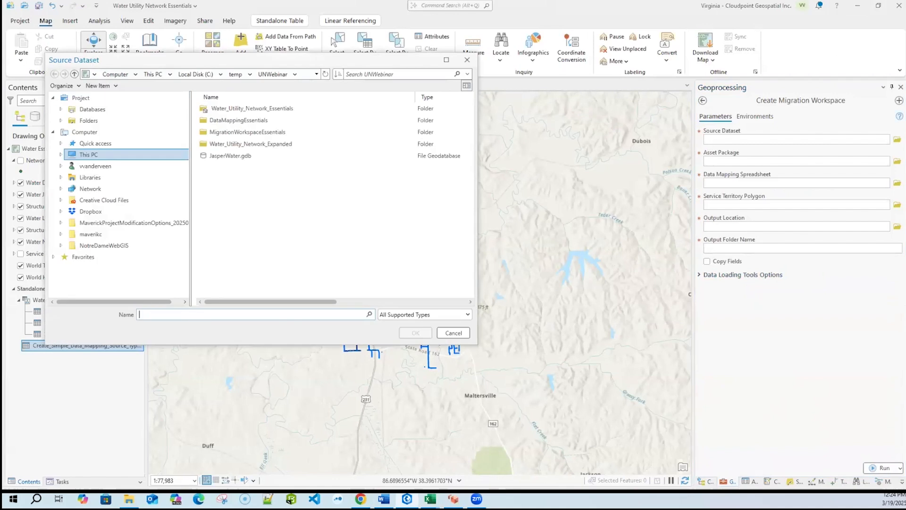
click(108, 110)
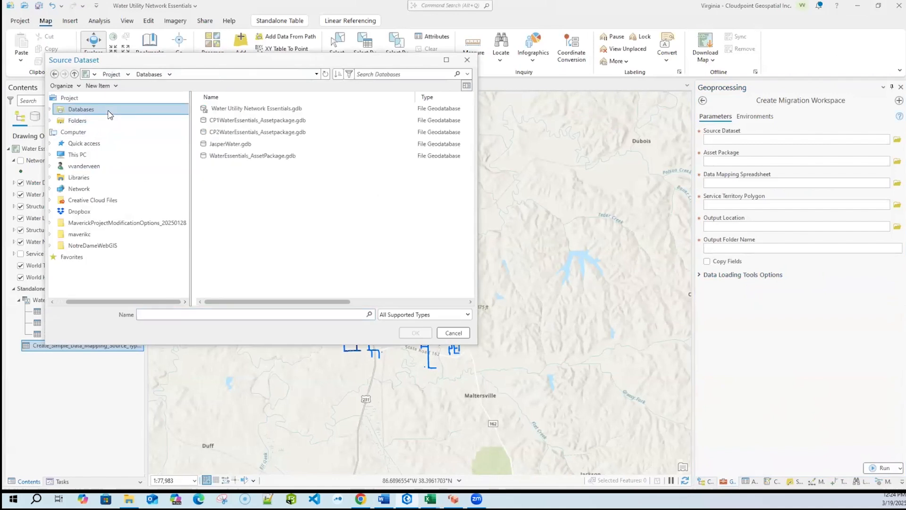
click(228, 144)
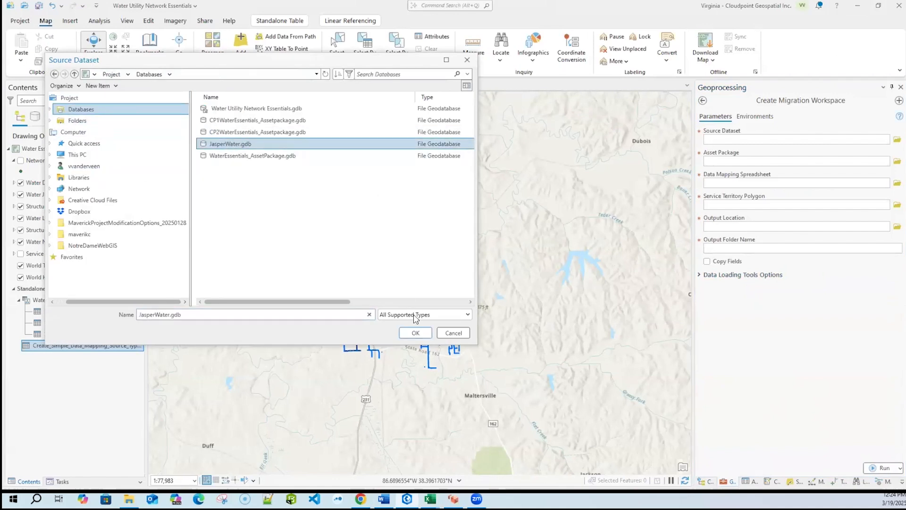
click(415, 333)
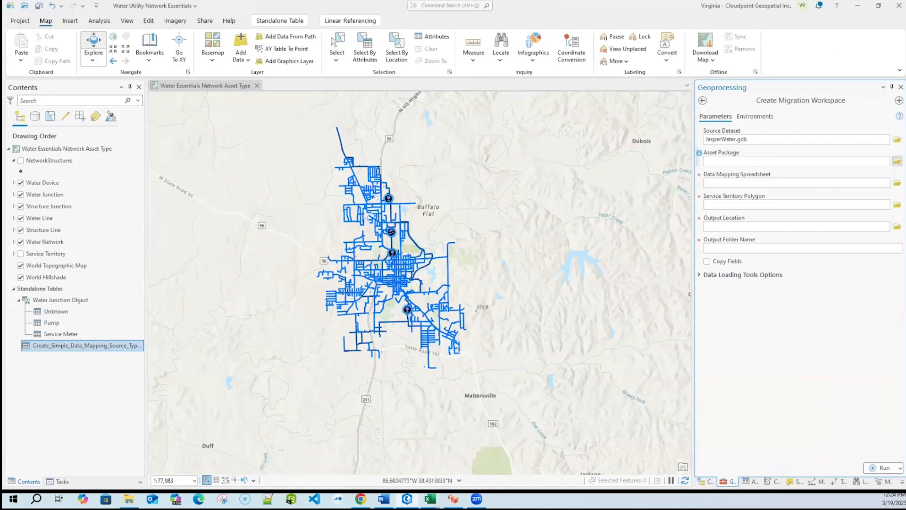
click(897, 161)
click(239, 120)
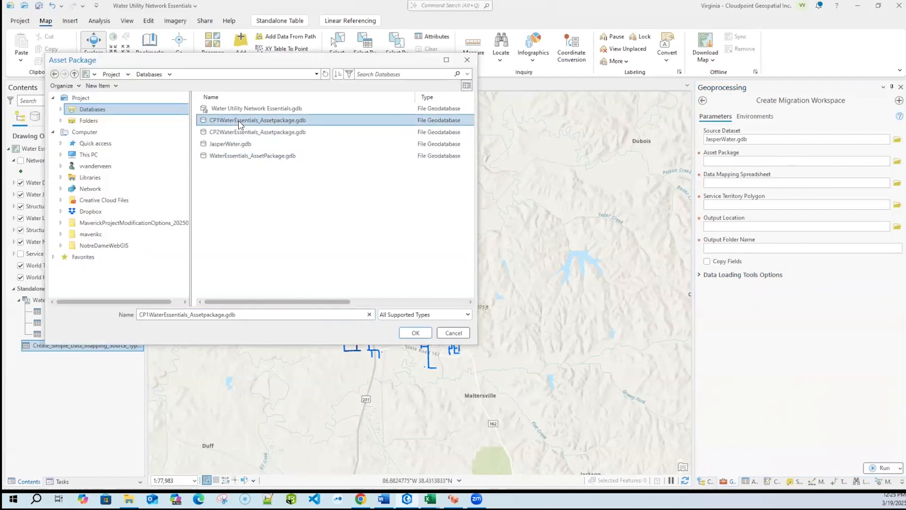
click(415, 331)
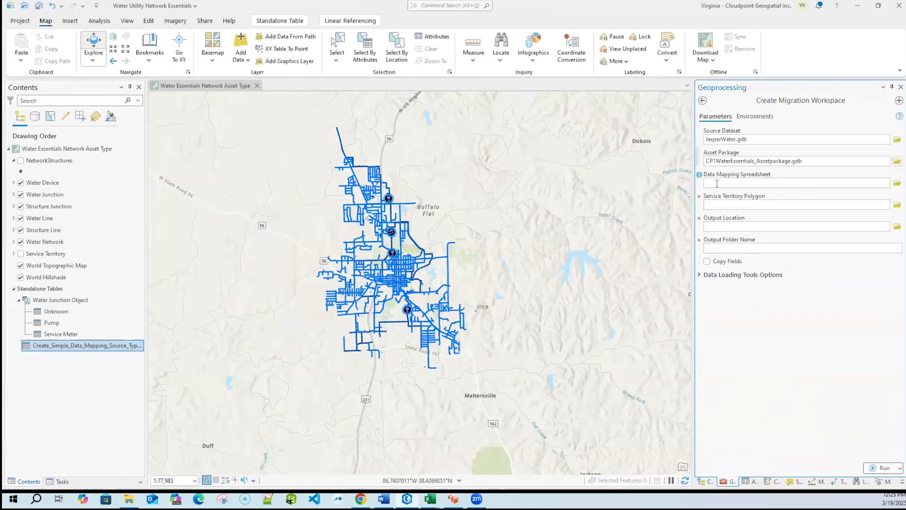
- Set the data mapping spreadsheet to DataMapping.xlsx from C:\temp\UNWebinar\DataMappingEssentials
click(897, 183)
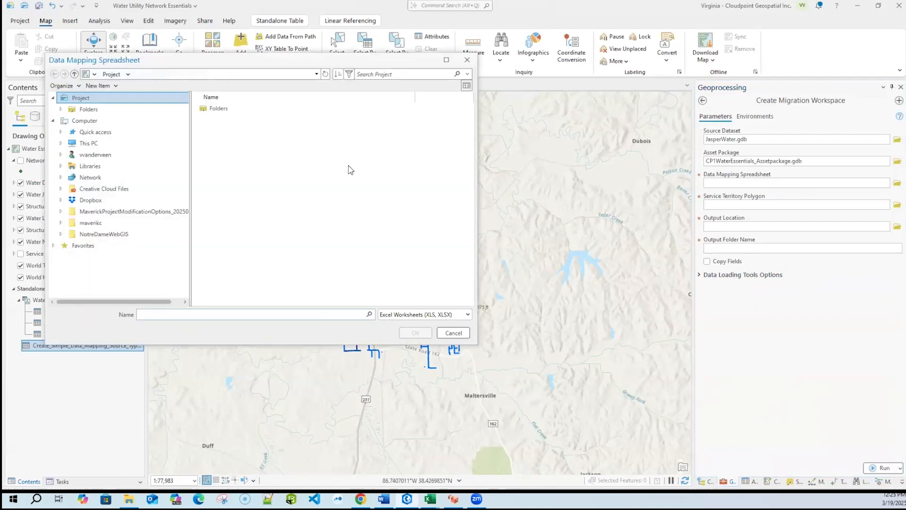
click(105, 146)
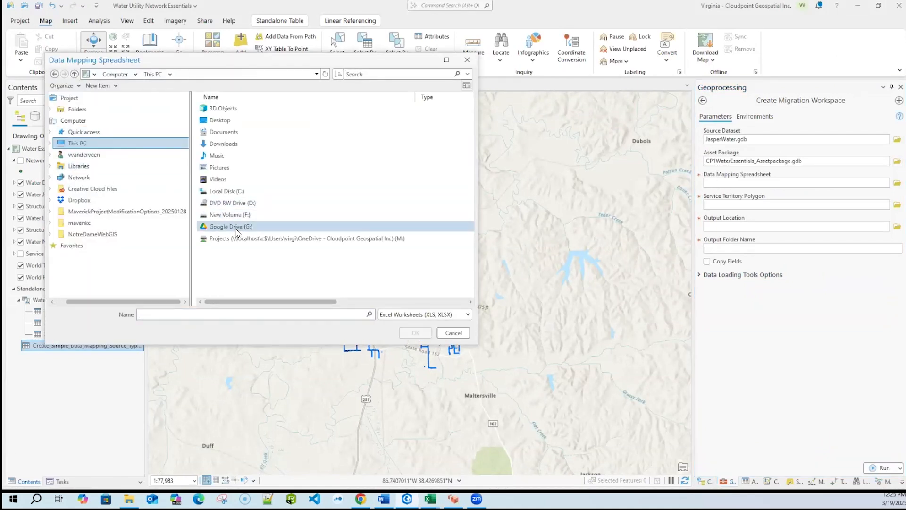
double_click(229, 191)
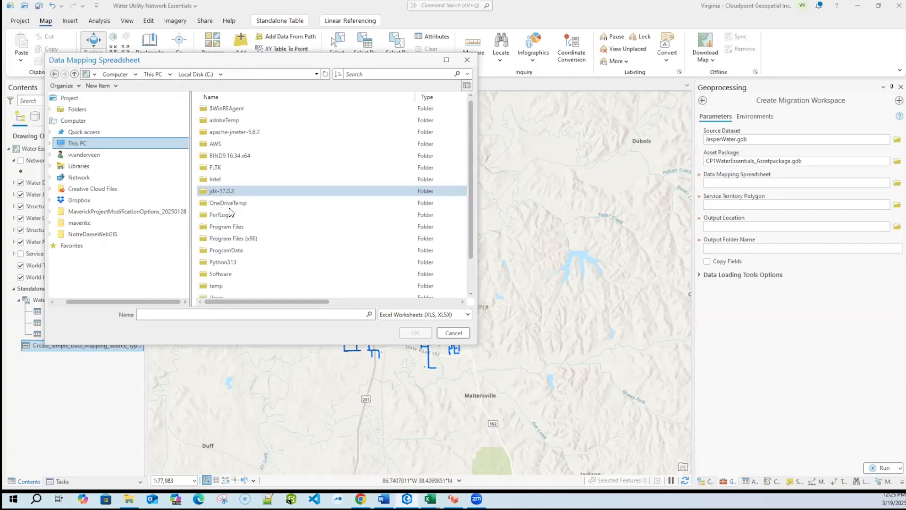
double_click(216, 250)
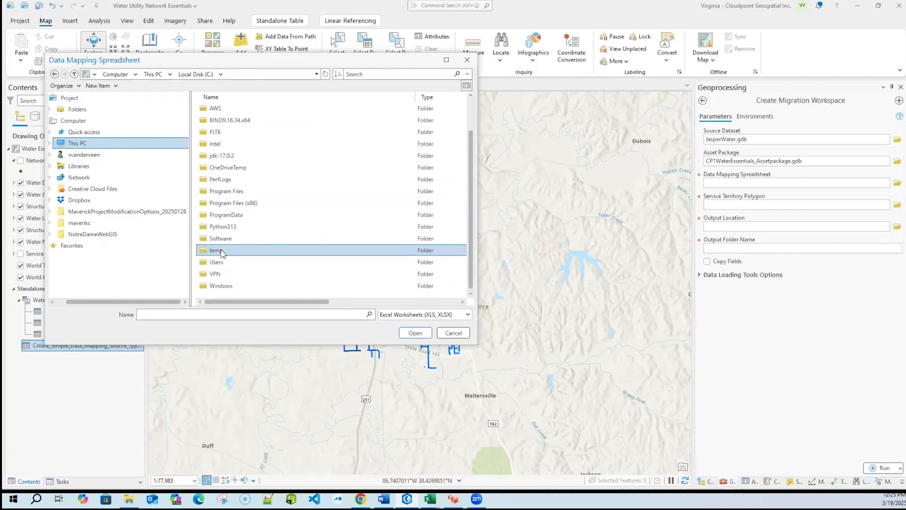
click(230, 182)
double_click(229, 183)
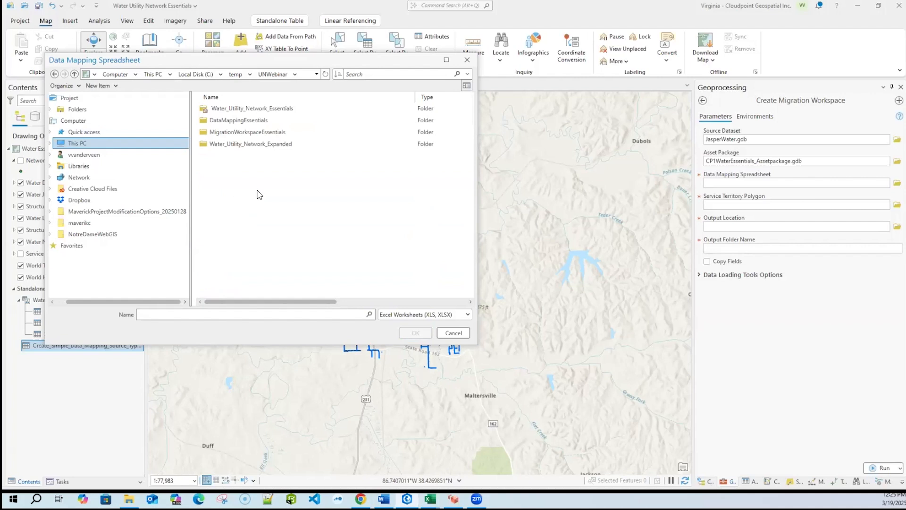
double_click(244, 124)
click(231, 109)
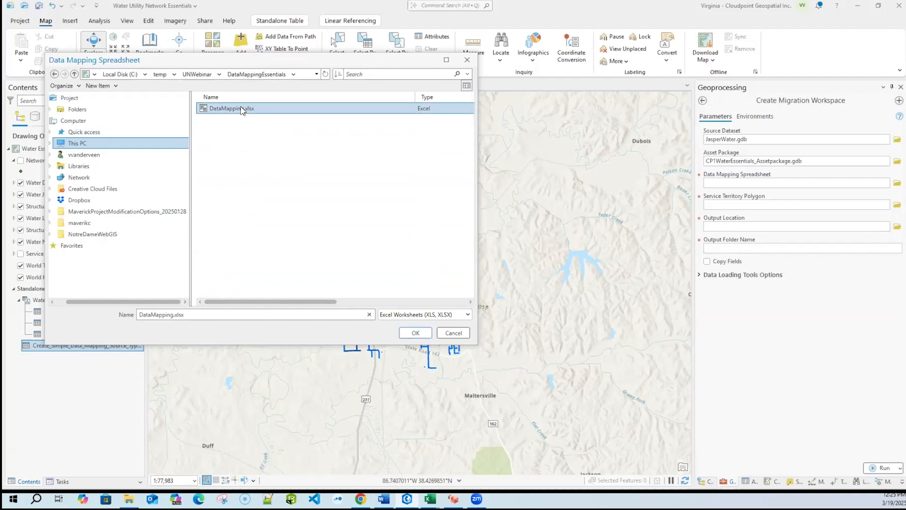
click(415, 333)
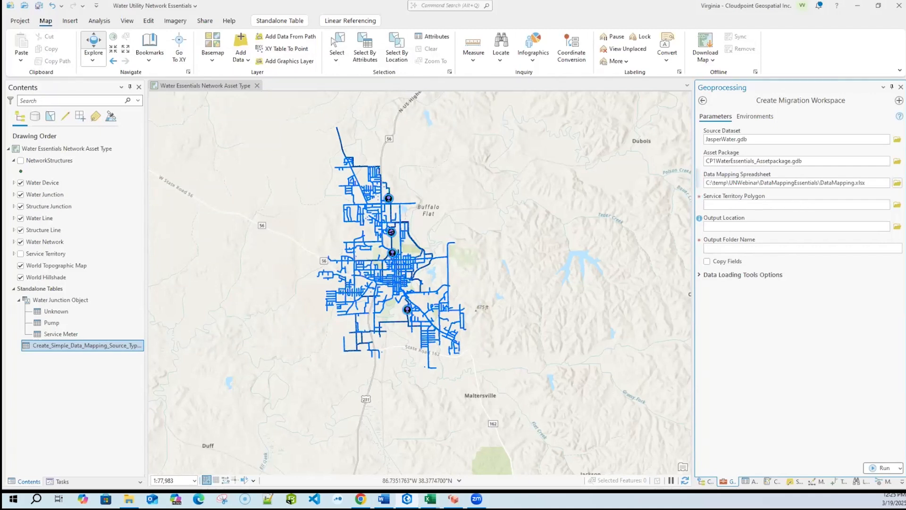
- Set the service territory polygon to wServiceTerritory from the Water_Dept dataset in JasperWater.gdb
click(897, 204)
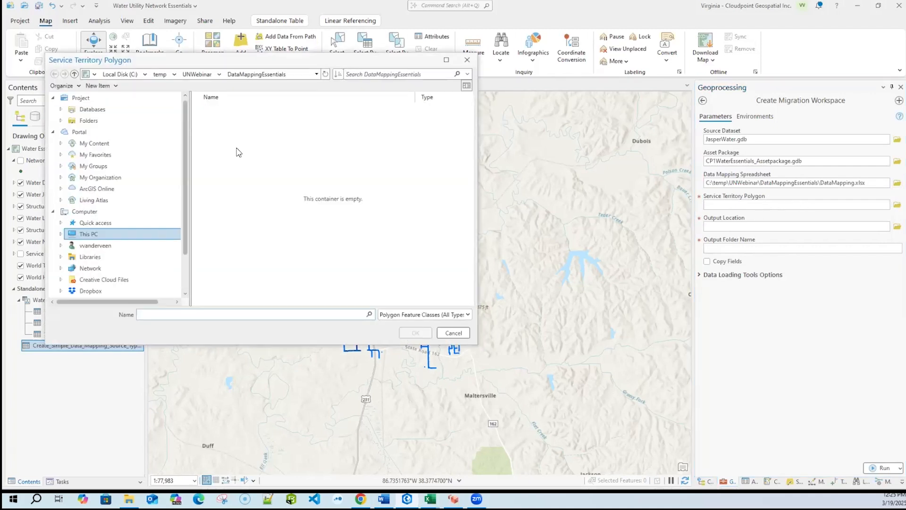
click(115, 110)
double_click(230, 144)
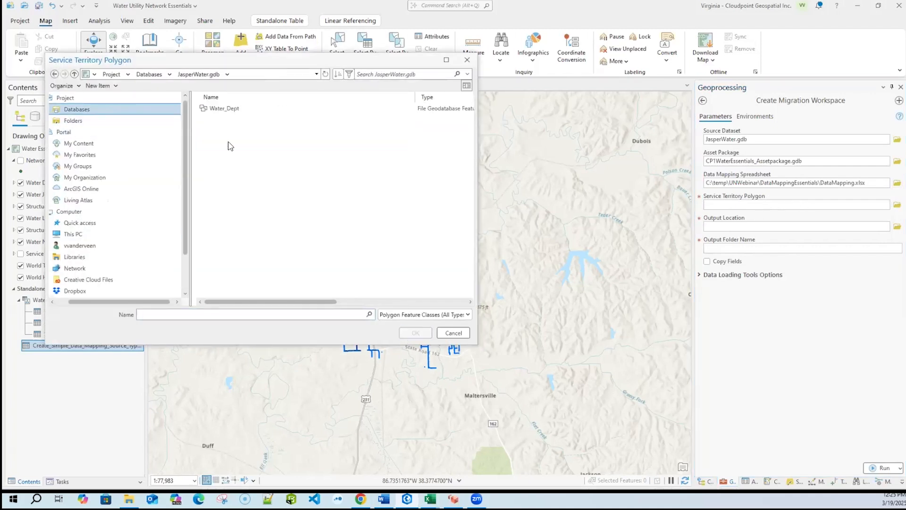
double_click(233, 112)
click(233, 110)
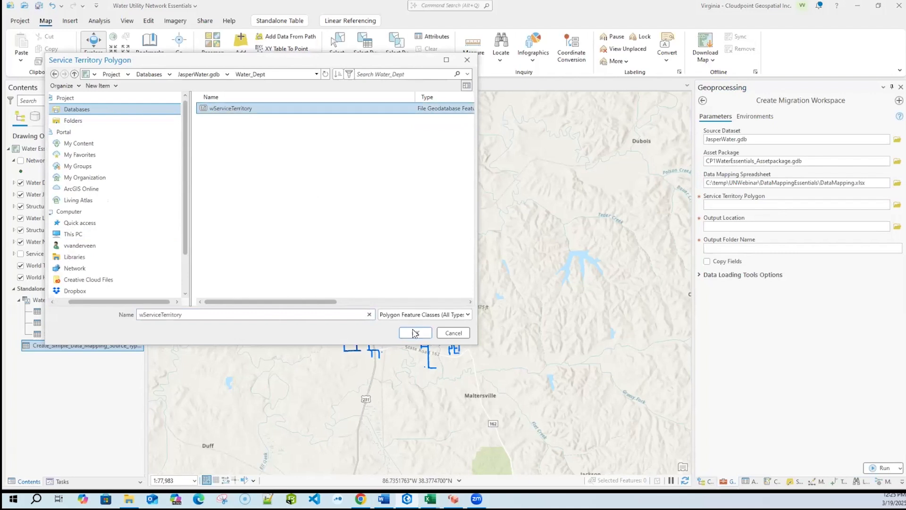
click(416, 332)
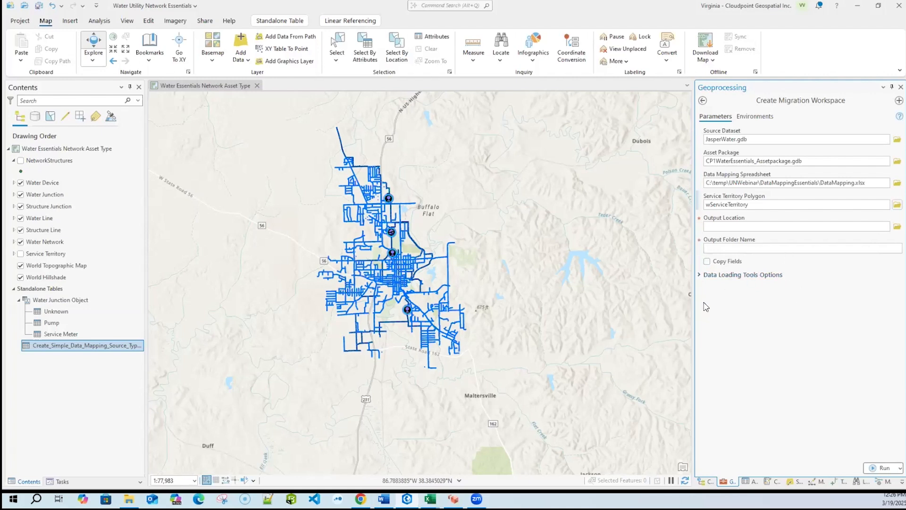
- Enable Field Name Similarity and Domain Coded Value Description Similarity as predictive field matching options in the data loading options
click(705, 274)
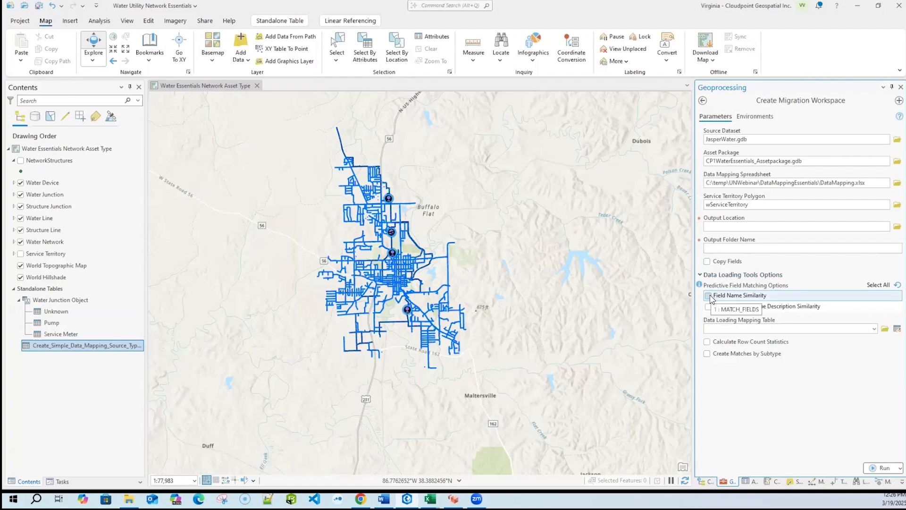
click(708, 296)
click(707, 307)
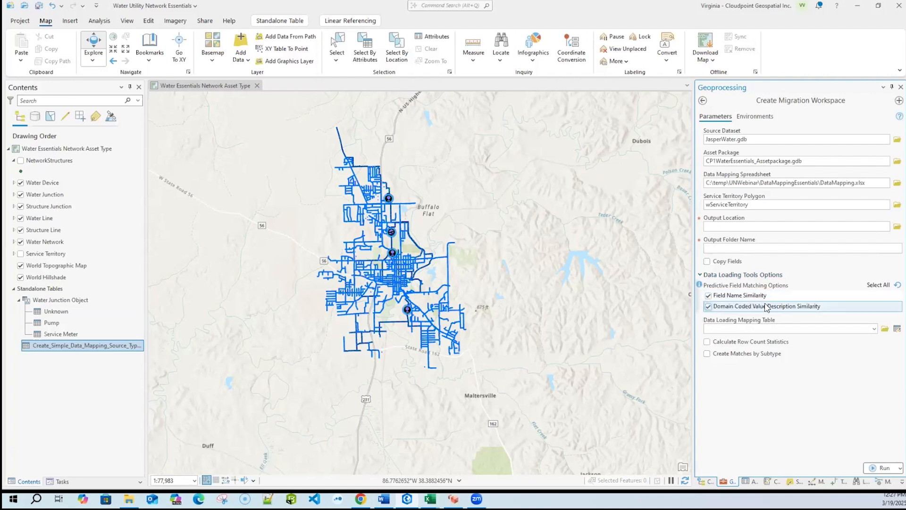
click(707, 305)
click(708, 306)
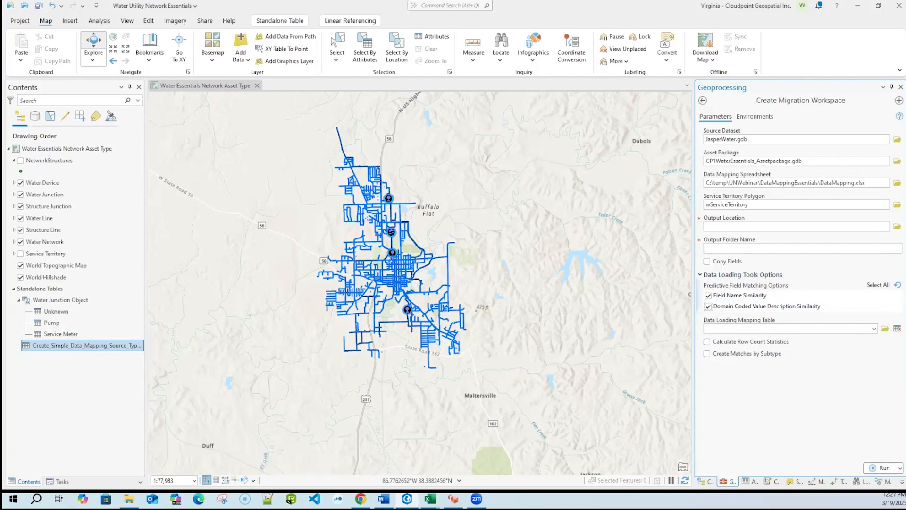
- Open the domains of CP1WaterEssentials_Assetpackage.gdb and examine the coded values of Asset_Type_Water_Device_Pressure_Valve
click(705, 481)
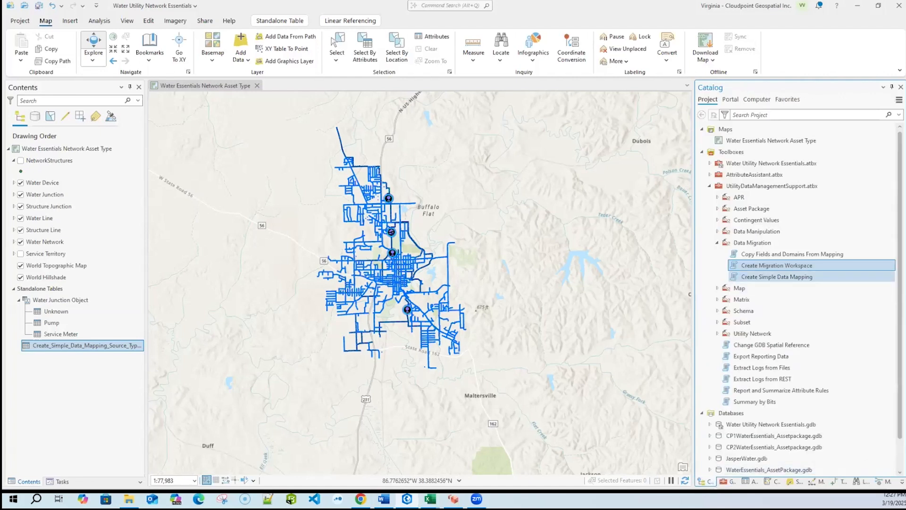
click(709, 185)
mouse_move(799, 239)
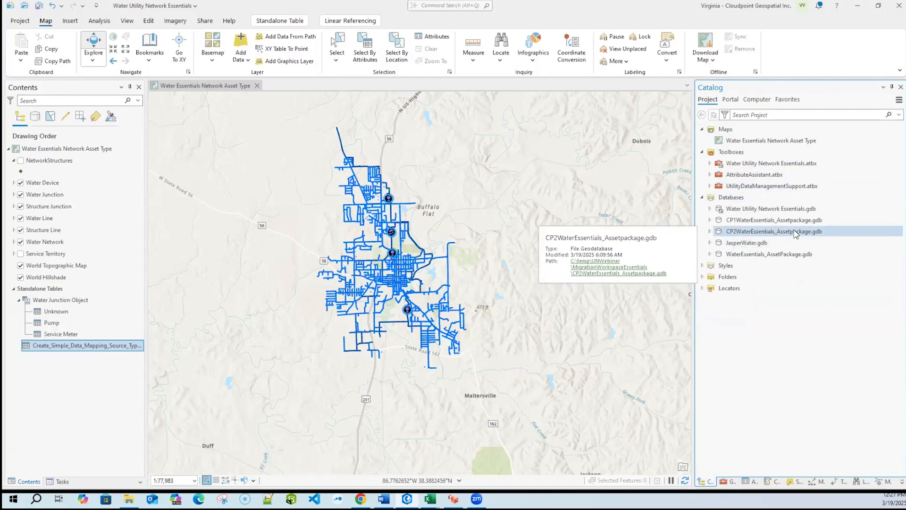
mouse_move(763, 234)
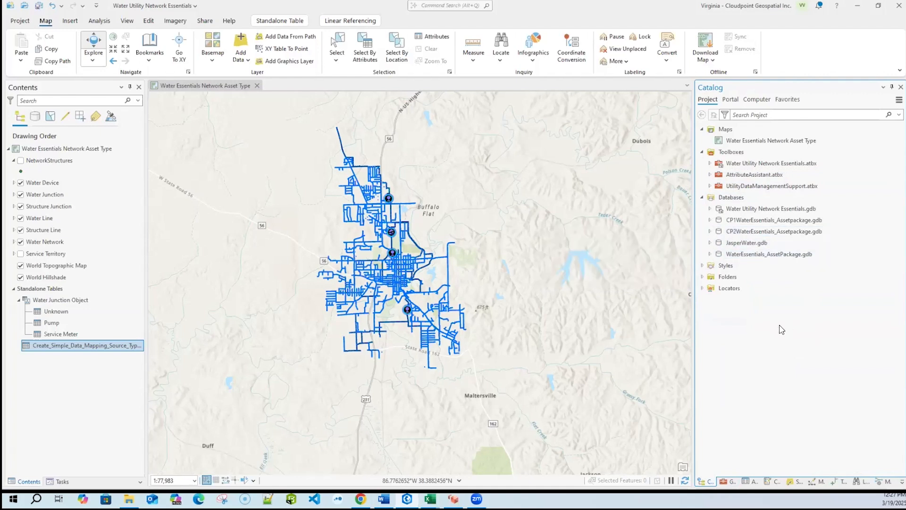
right_click(761, 222)
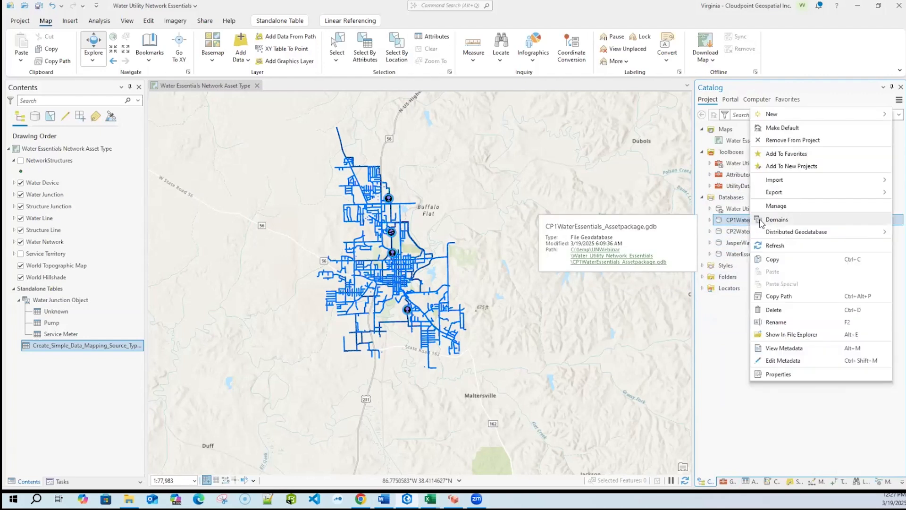
click(761, 221)
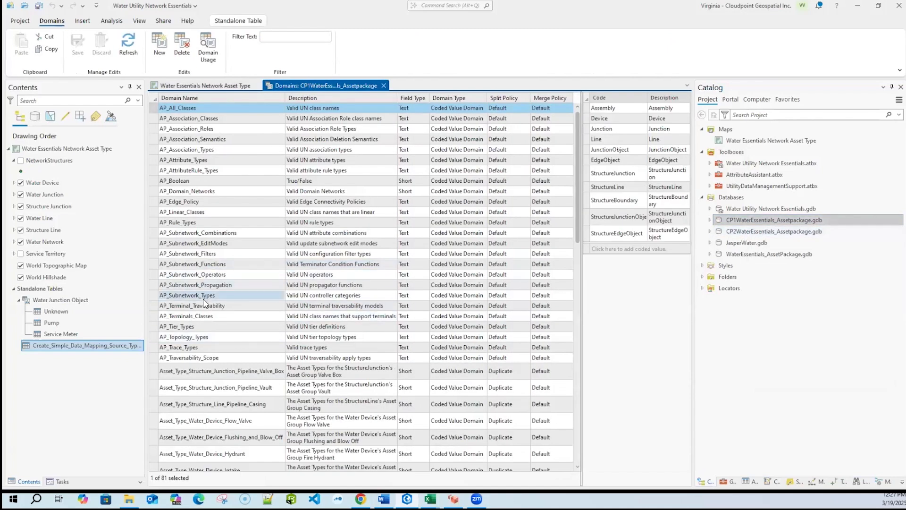
scroll(204, 303, down, 6)
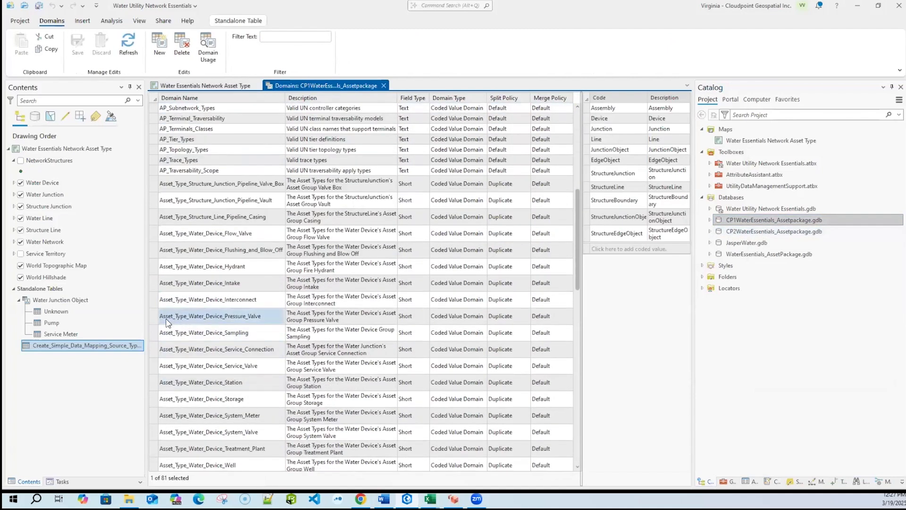
click(166, 319)
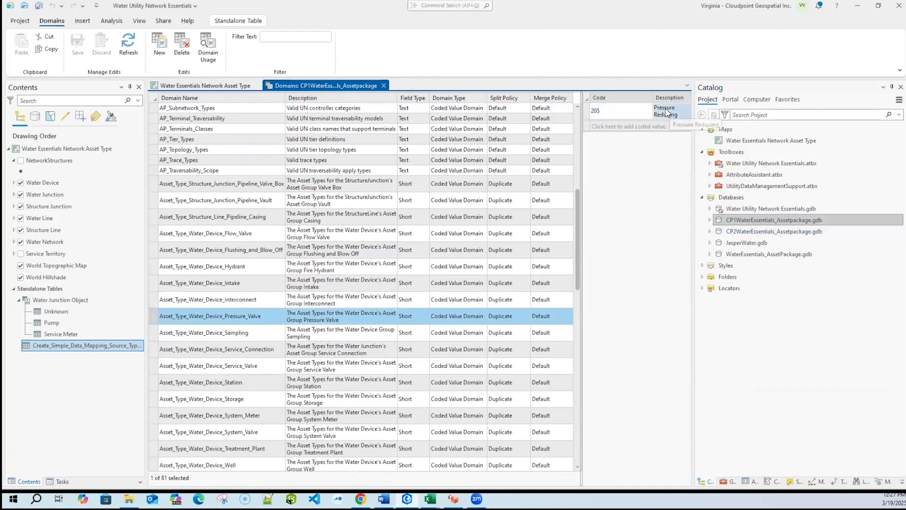
- Examine the Asset_Type_Water_Device_Pressure_Valve coded values in the domains of CP2WaterEssentials_Assetpackage.gdb, then close the domains view
right_click(761, 235)
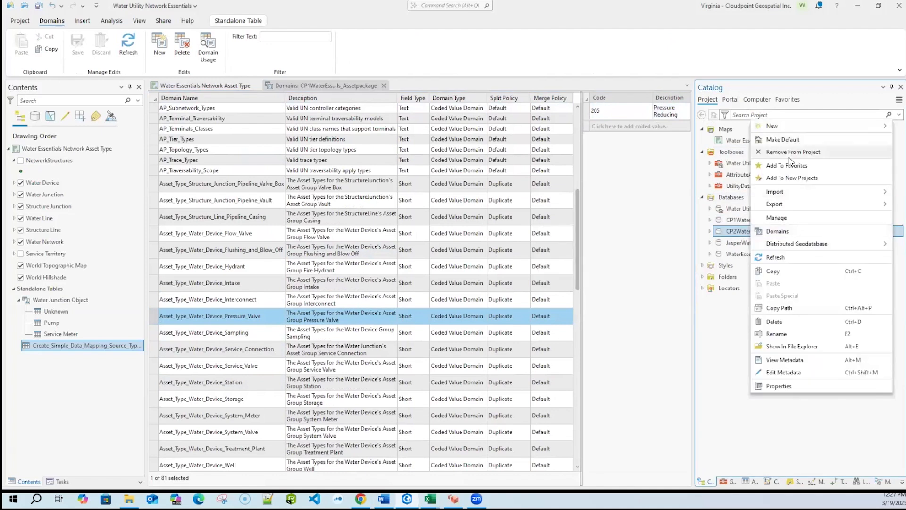
click(777, 231)
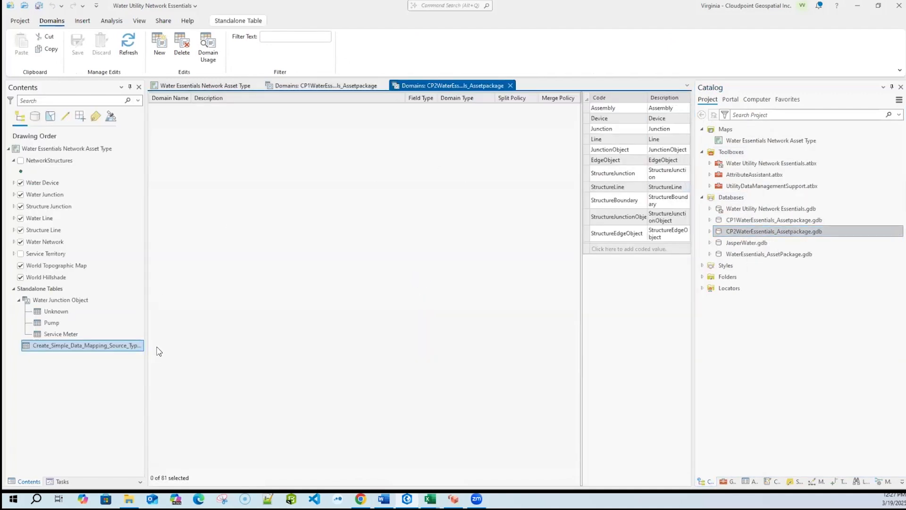
scroll(155, 352, down, 3)
click(165, 394)
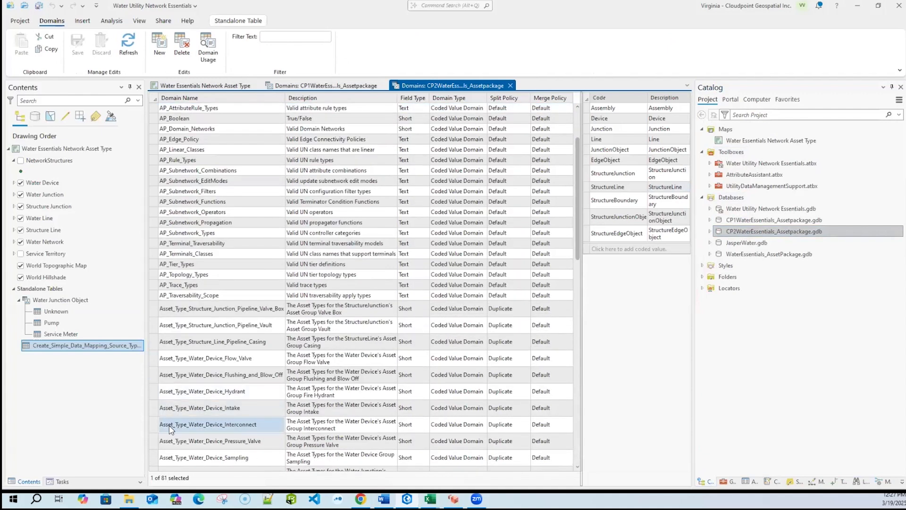
click(154, 443)
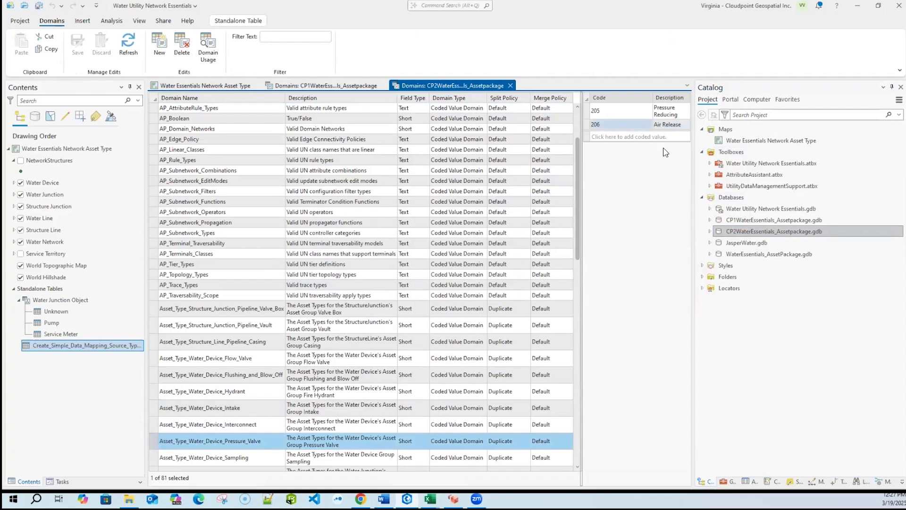
click(510, 85)
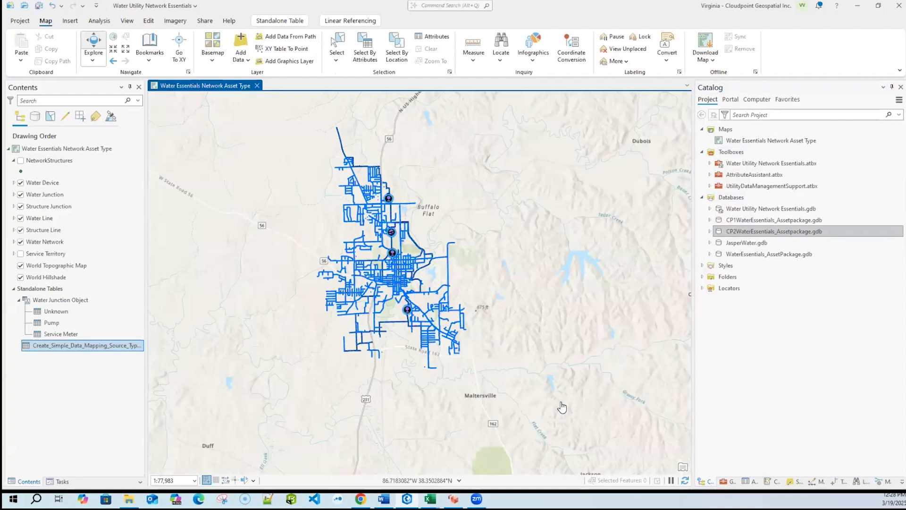
- Switch to DataReference.xlsx in Excel and open the curb stop valves mapping workbook wCrbStpVlvs_WtrDvc_SrvcVlv_SrvcVlv.xlsx
mouse_move(430, 498)
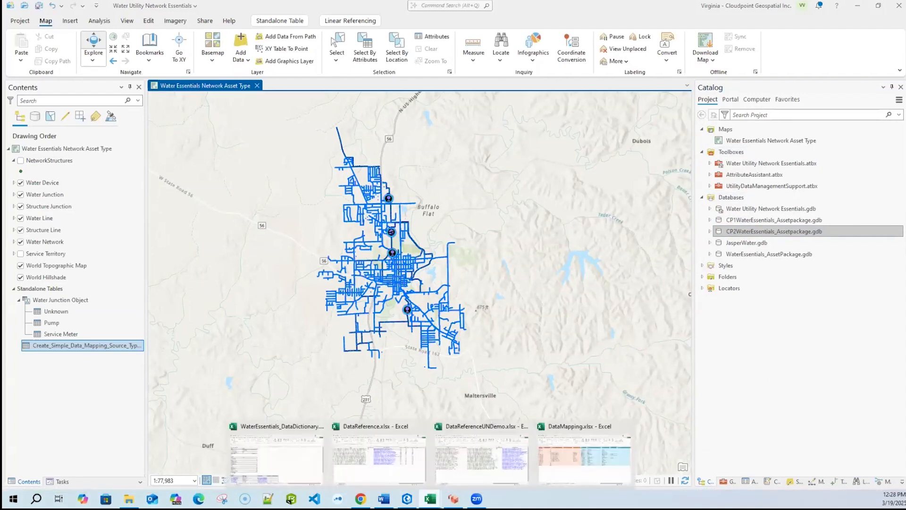
click(395, 478)
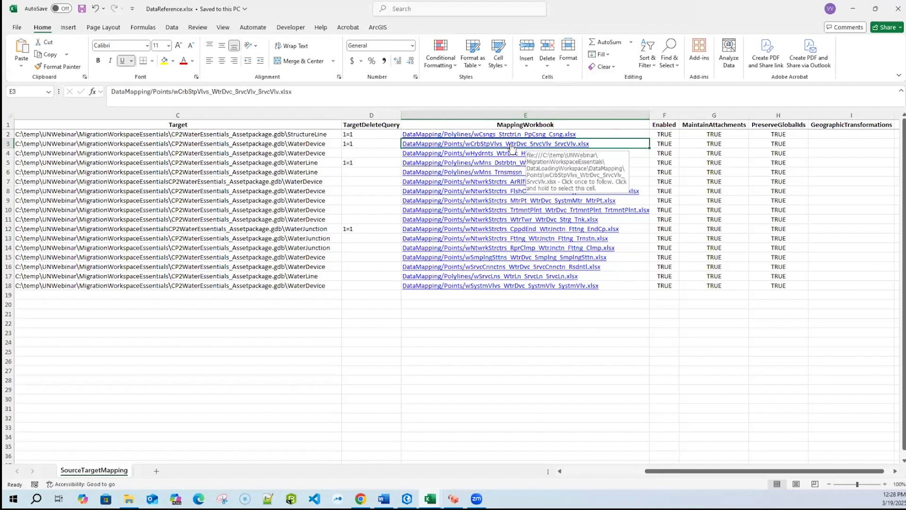
click(512, 143)
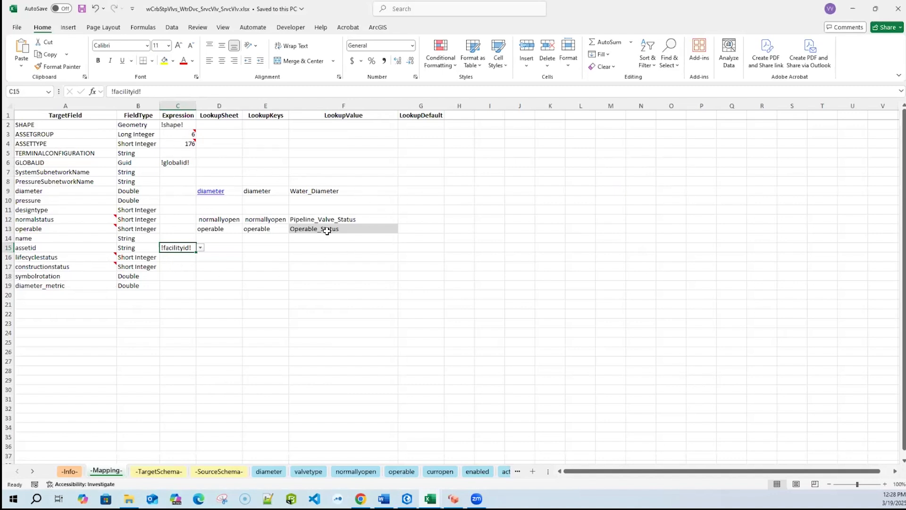
- Examine the normalstatus row's lookup settings and the normallyopen lookup sheet, then close the mapping workbook and DataReference.xlsx
click(217, 218)
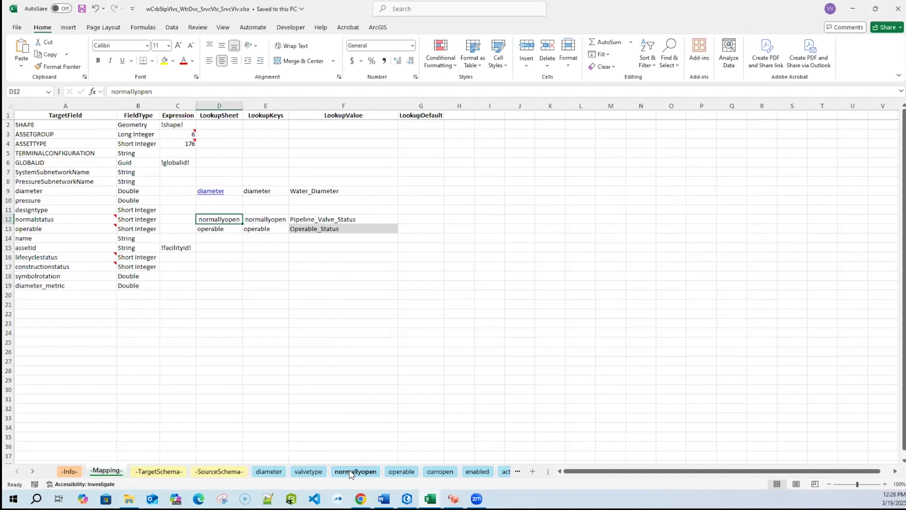
click(338, 218)
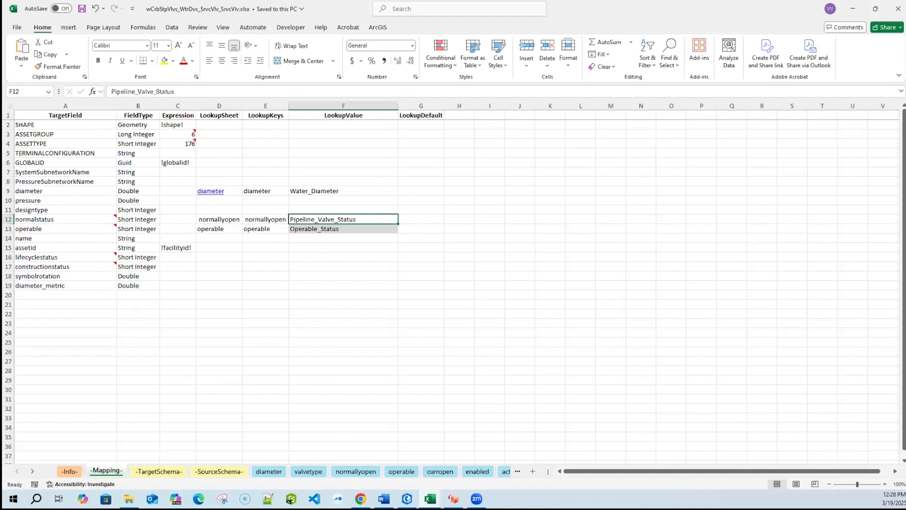
click(355, 472)
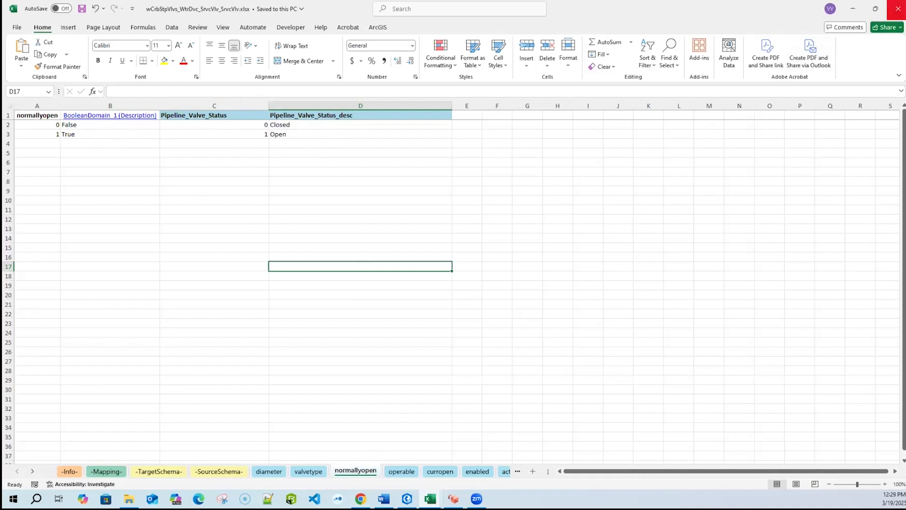
click(898, 8)
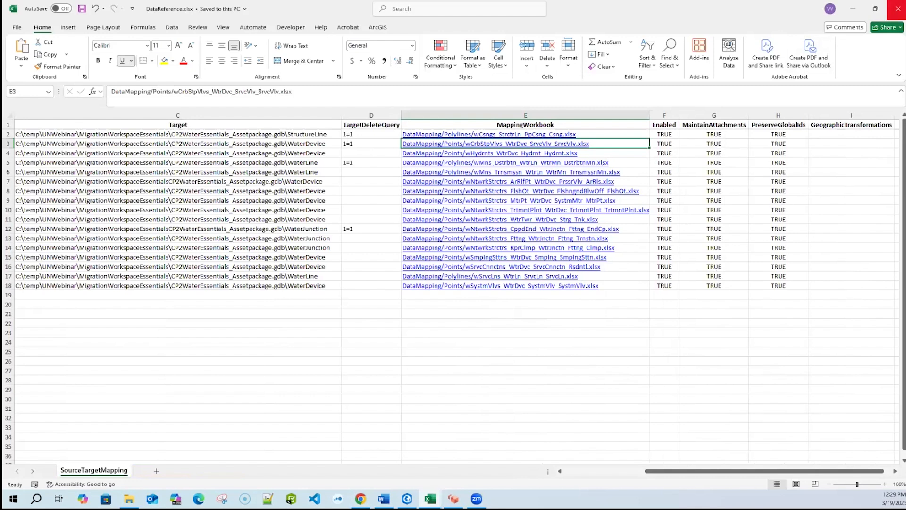
click(898, 9)
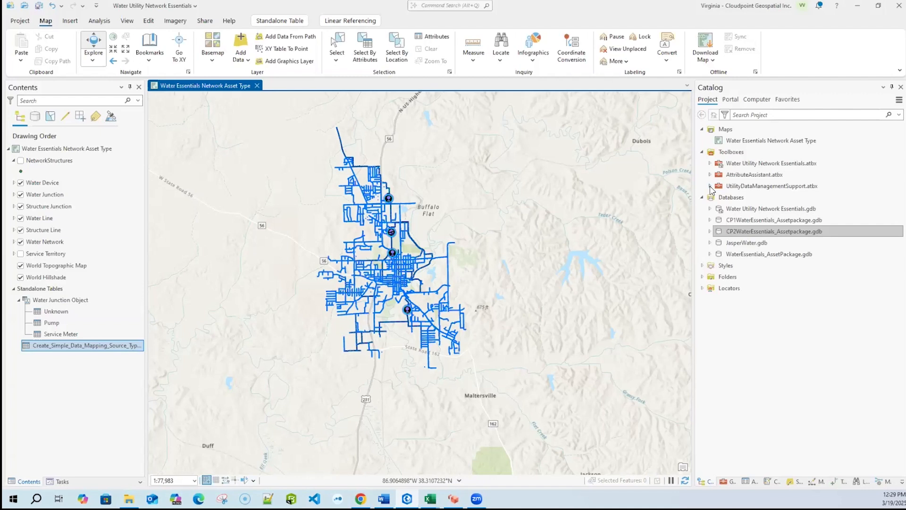
- Open the Load Data Using Workspace tool from the Data Loading toolset of the Data Management Tools
click(729, 481)
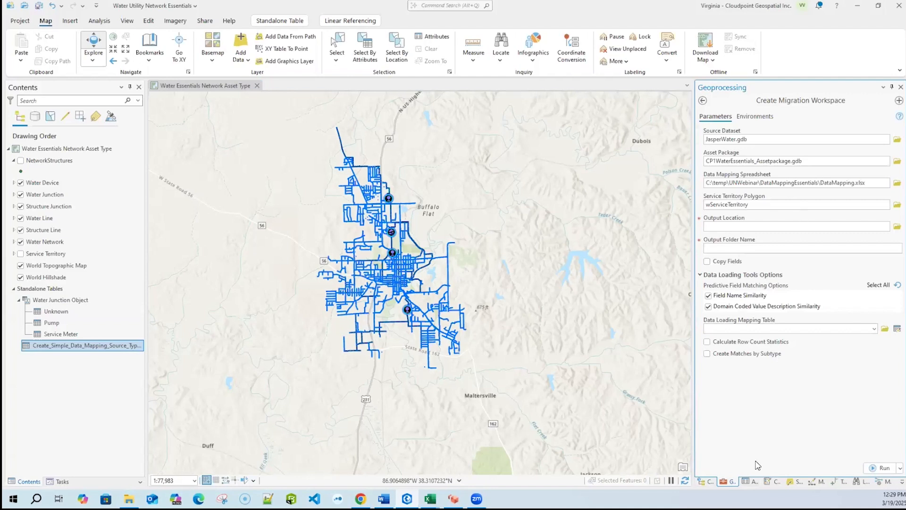
click(702, 101)
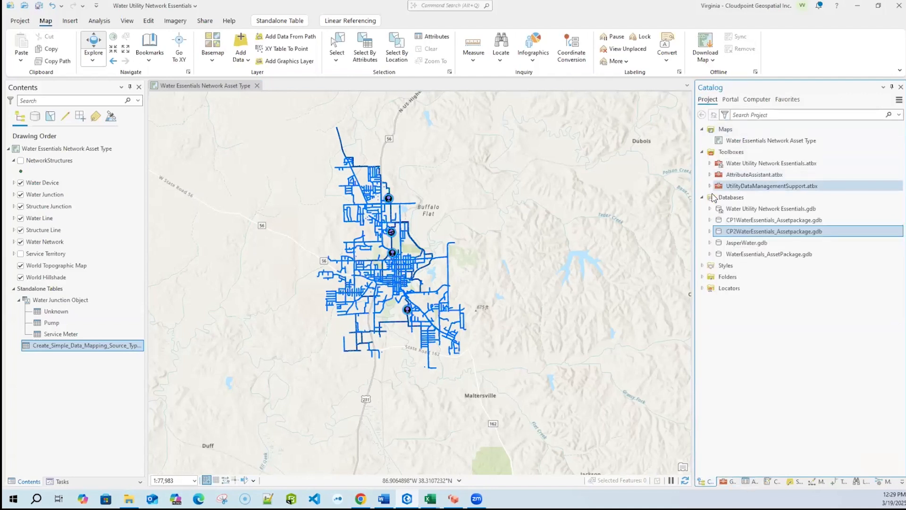
click(730, 481)
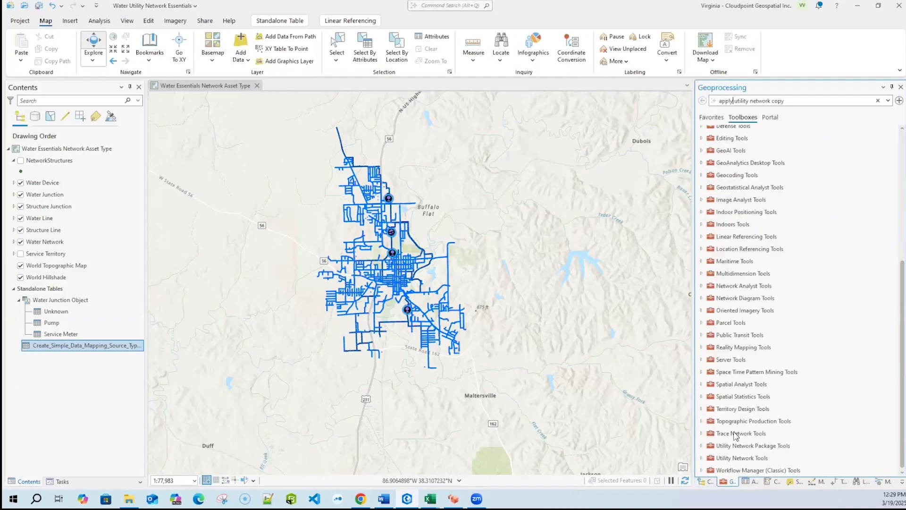
scroll(731, 334, up, 5)
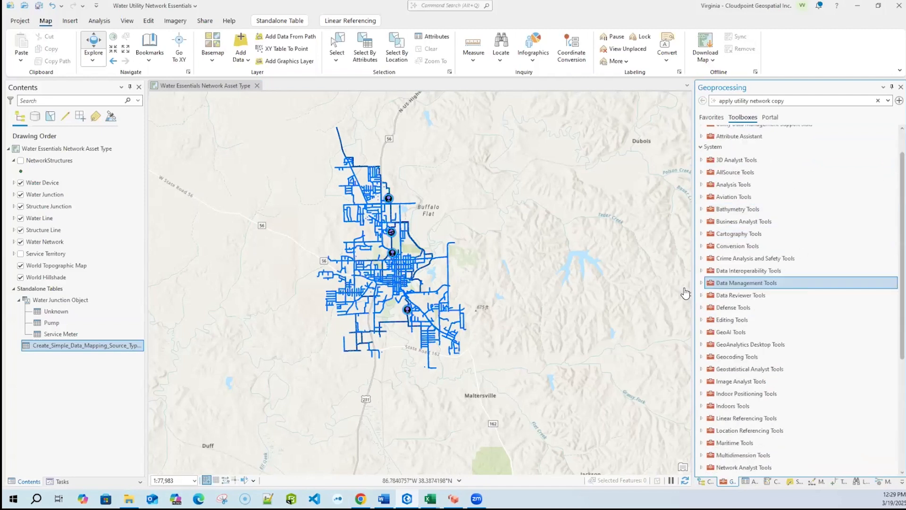
click(701, 283)
scroll(757, 373, down, 2)
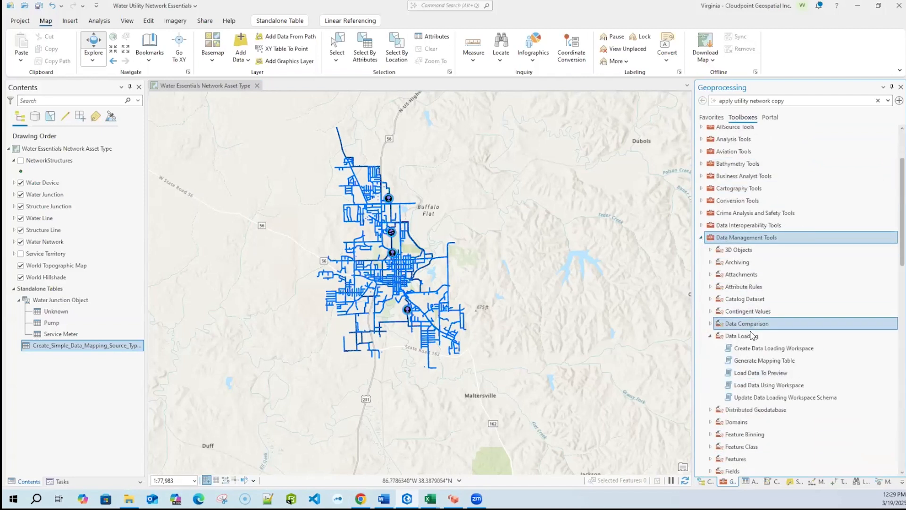
scroll(767, 388, down, 1)
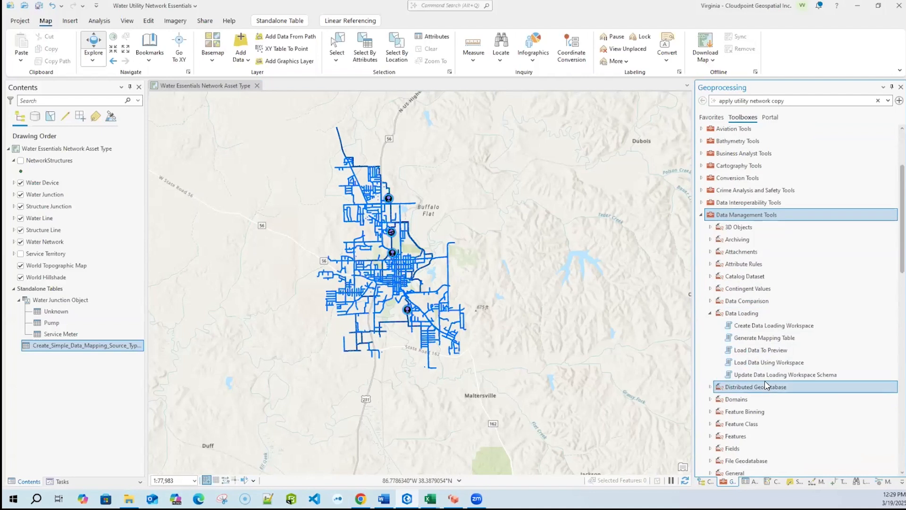
double_click(768, 367)
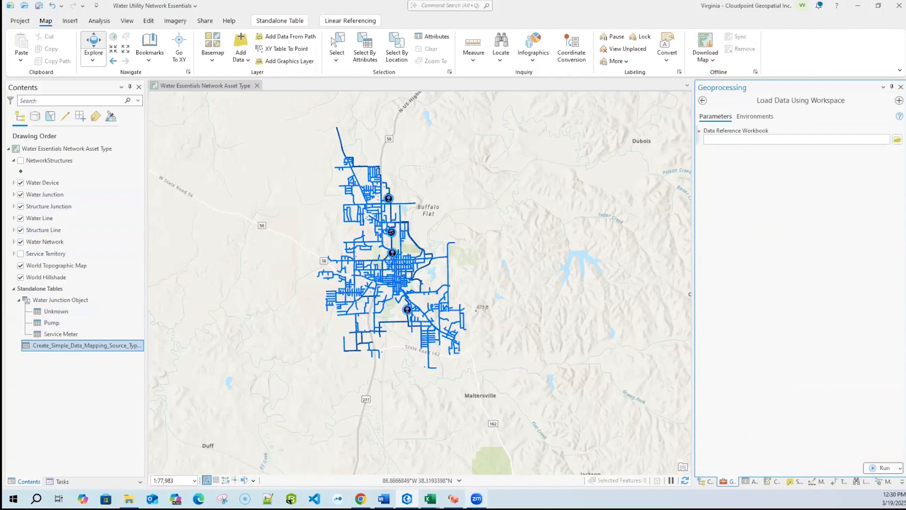
- Switch to the Amazon WorkSpaces session and open the Migrate to Utility Network tool from UtilityNetworkMigration.atbx
click(453, 498)
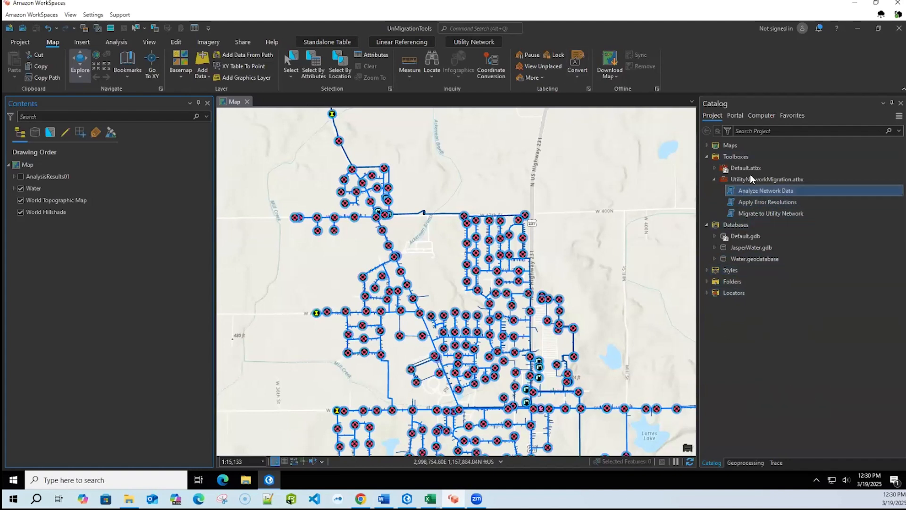
mouse_move(740, 179)
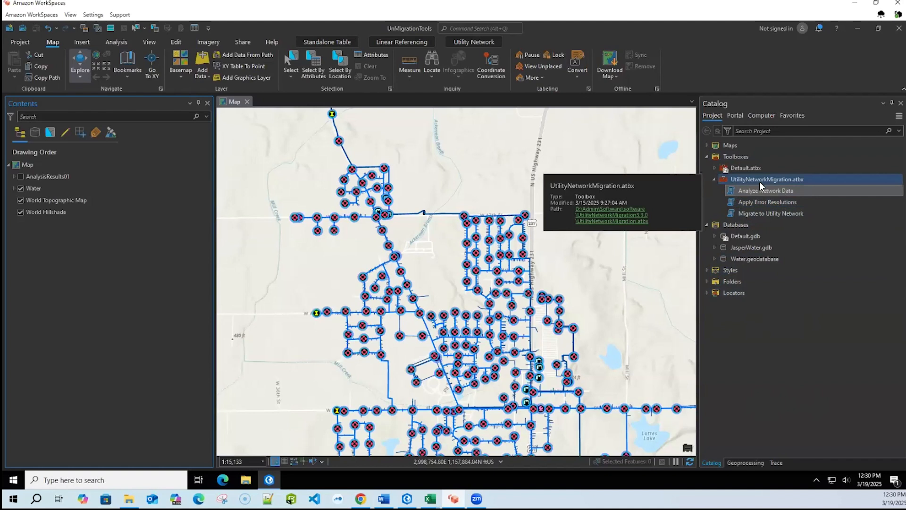
click(757, 190)
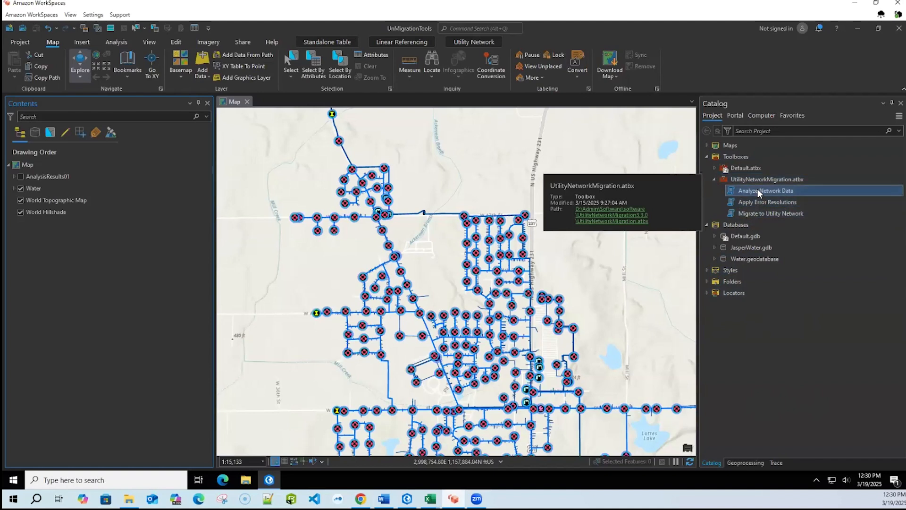
mouse_move(769, 213)
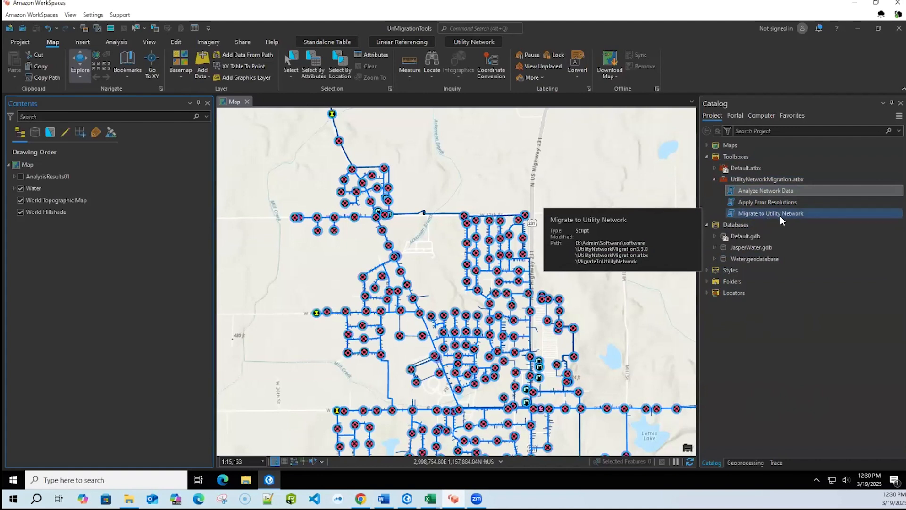
double_click(780, 214)
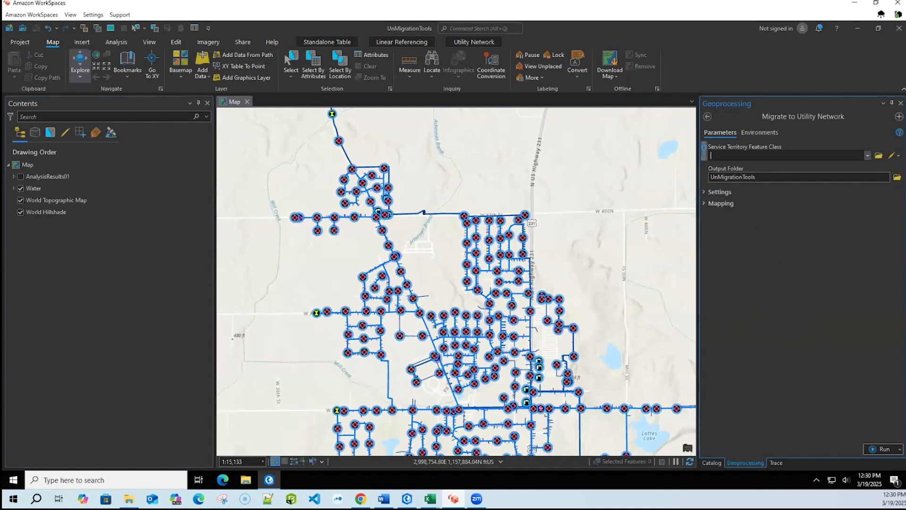
- Set the service territory feature class to wServiceTerritory from the Water_Dept dataset in JasperWater.gdb
click(878, 156)
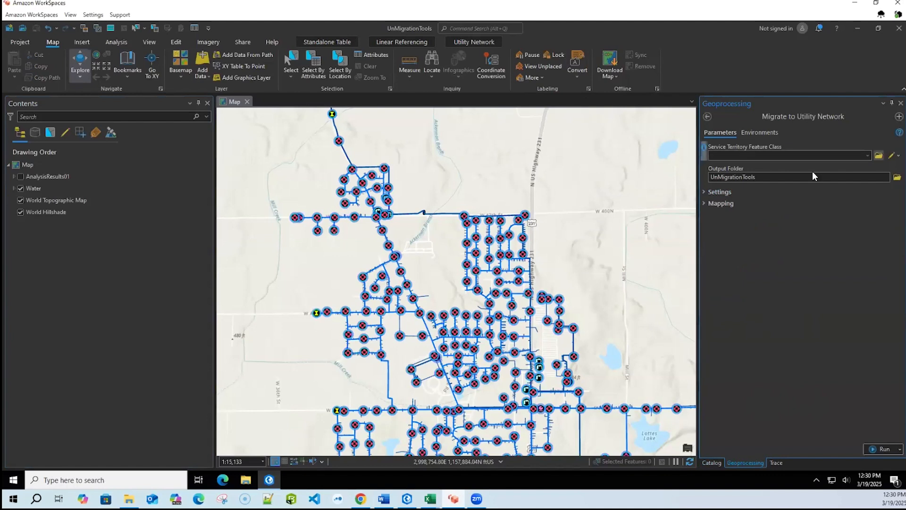
click(234, 148)
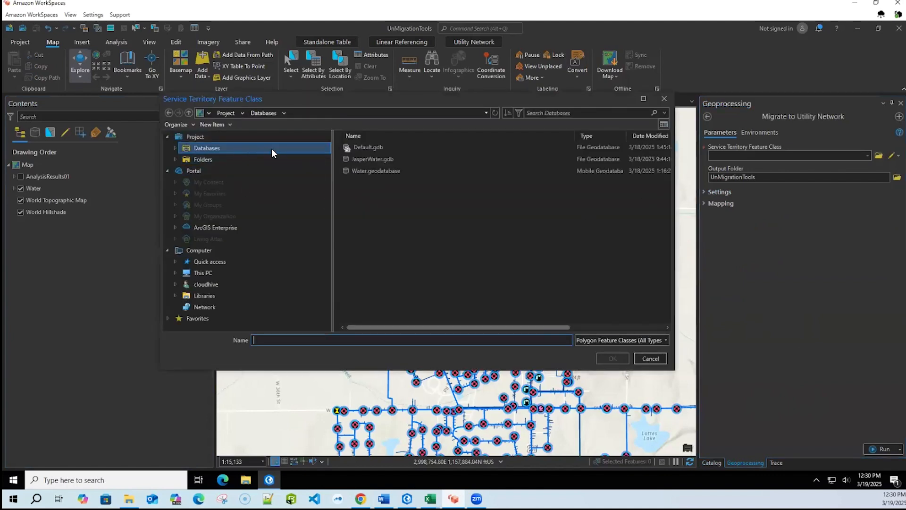
double_click(363, 158)
double_click(362, 147)
click(363, 147)
click(613, 359)
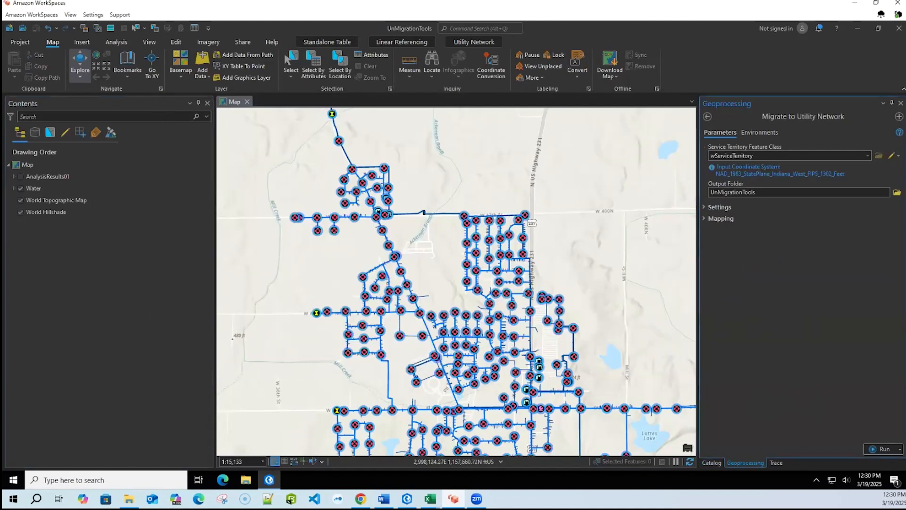
- Set the utility network name to WaterDemo_Net, feature dataset name to WaterDemo and output name to Water, and include attachments
click(703, 206)
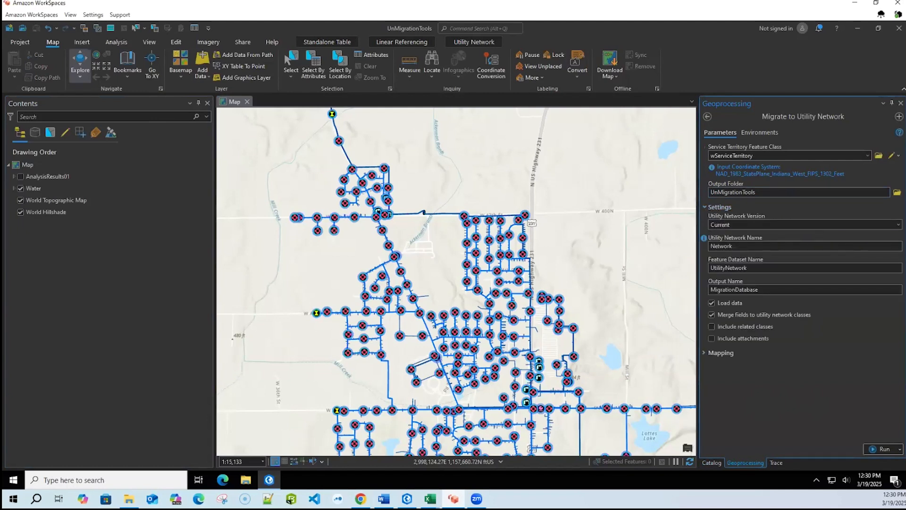
double_click(721, 246)
text(WaterDemo_Net)
double_click(758, 267)
text(WaterDemo)
double_click(777, 289)
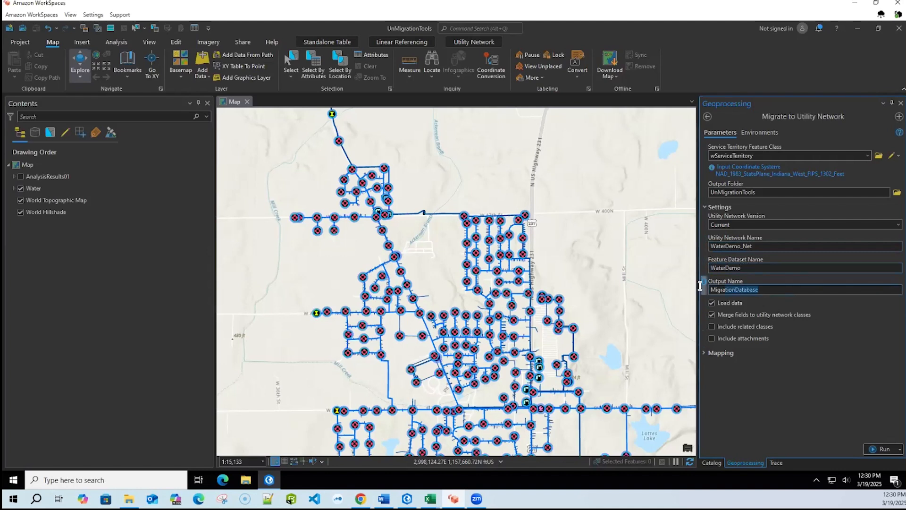
text(Water)
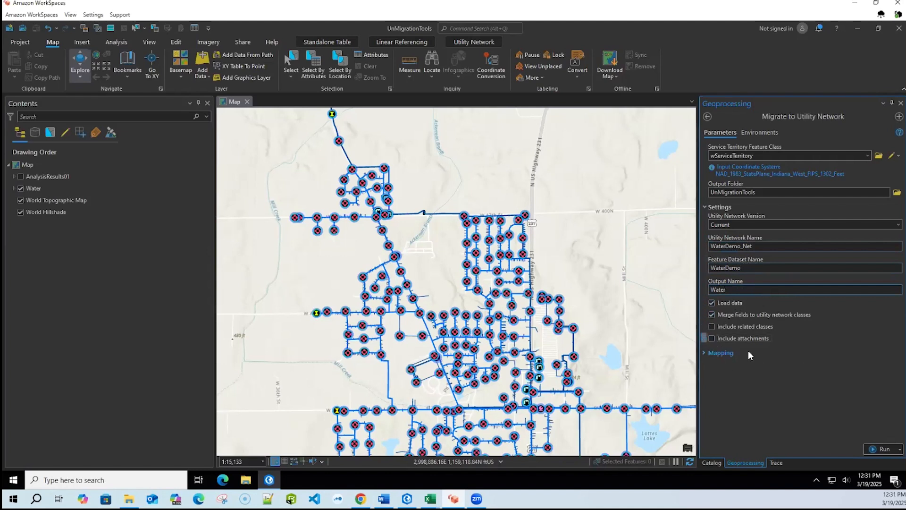
click(712, 338)
- Define a domain network named Water with Subnetwork Source as its subnetwork controller type
click(704, 353)
scroll(703, 317, down, 3)
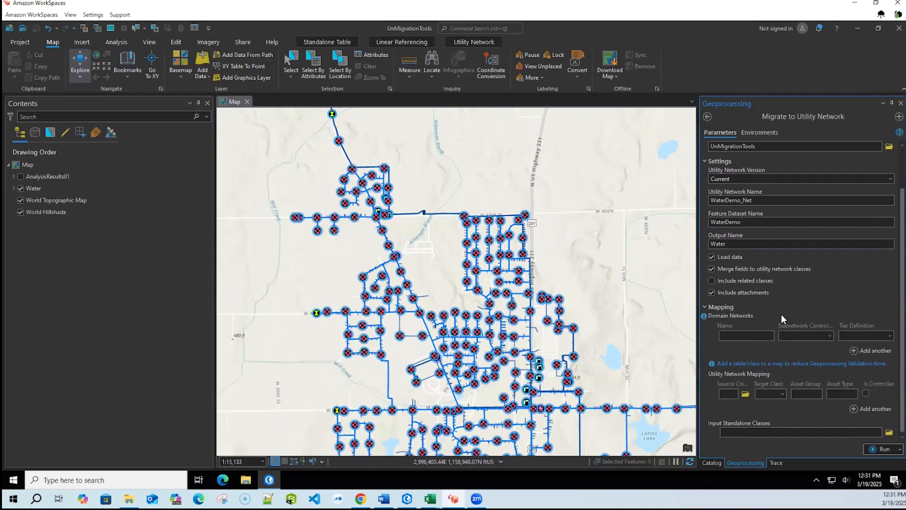
click(743, 335)
text(Water)
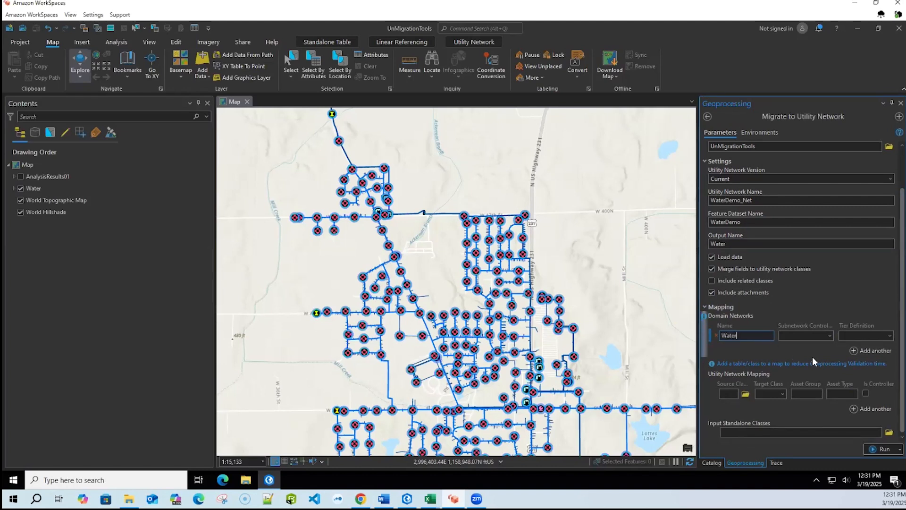
click(829, 335)
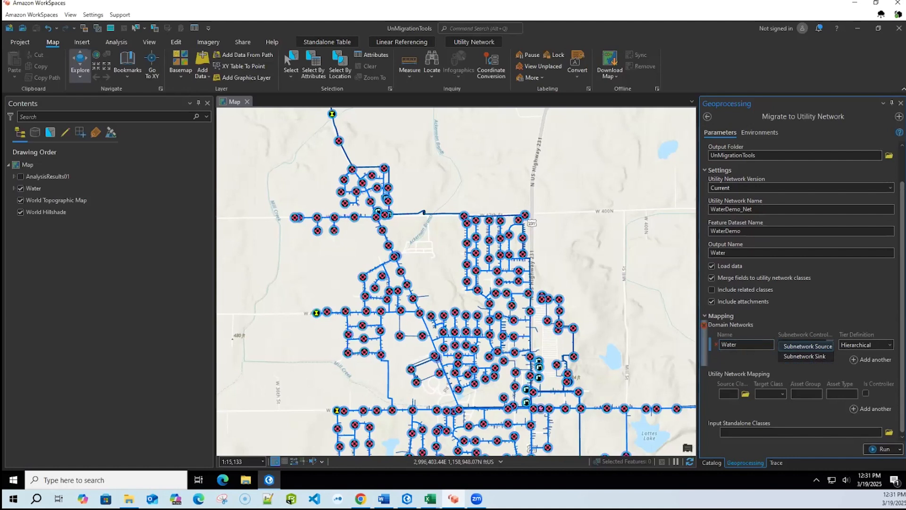
click(807, 346)
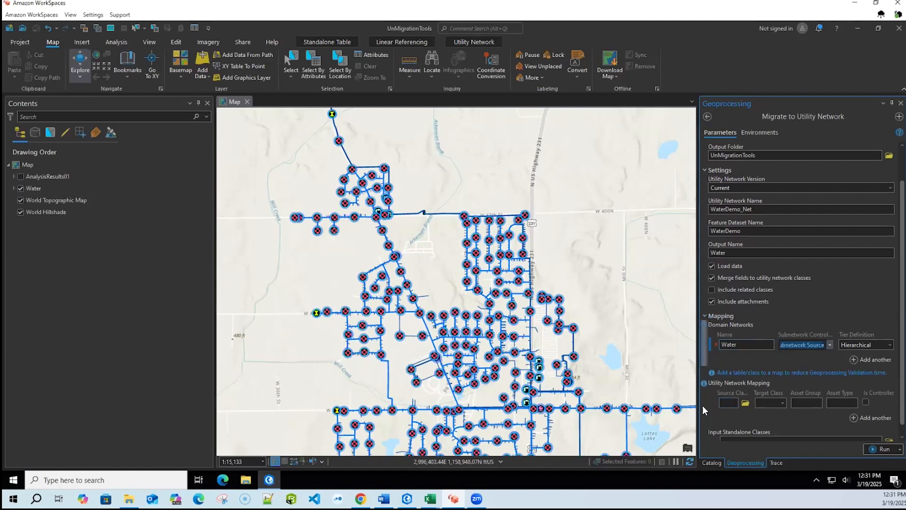
- Map the wCasings source class from the Water_Dept dataset to the StructureLine target class in the utility network mapping
scroll(704, 414, down, 1)
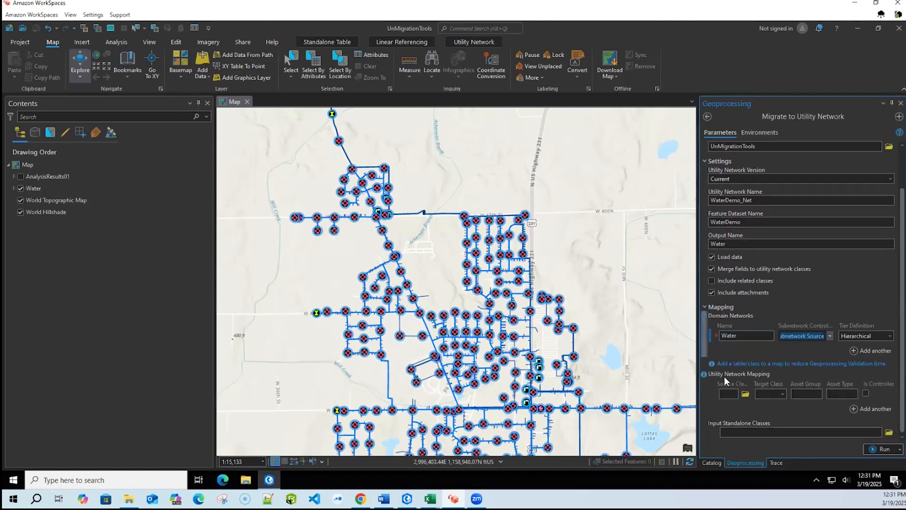
click(745, 394)
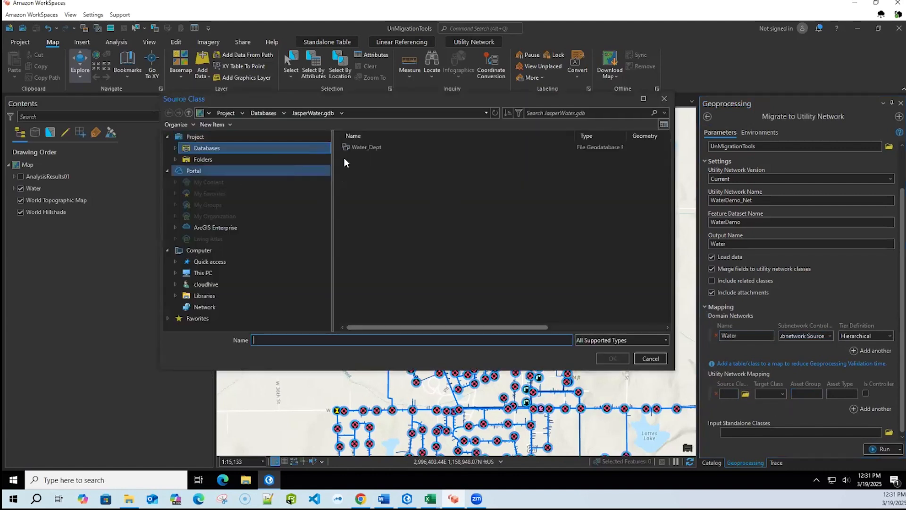
click(355, 147)
double_click(355, 146)
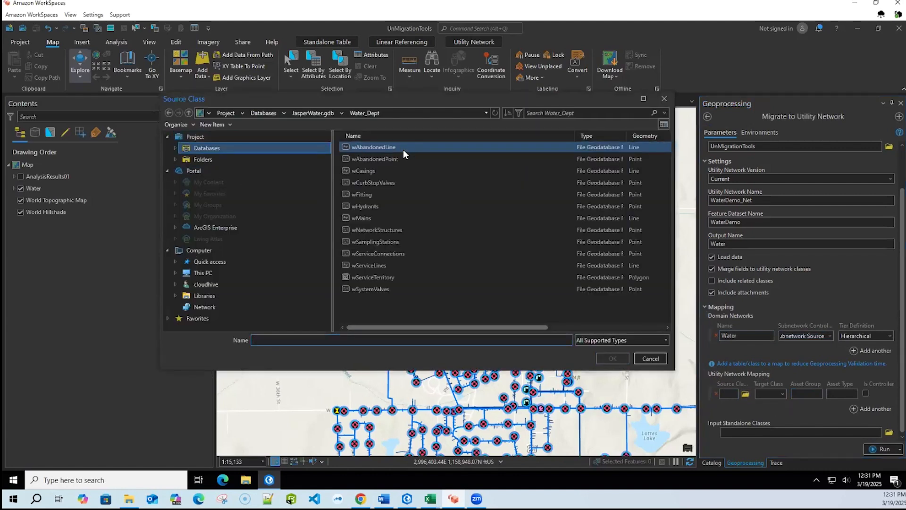
click(367, 170)
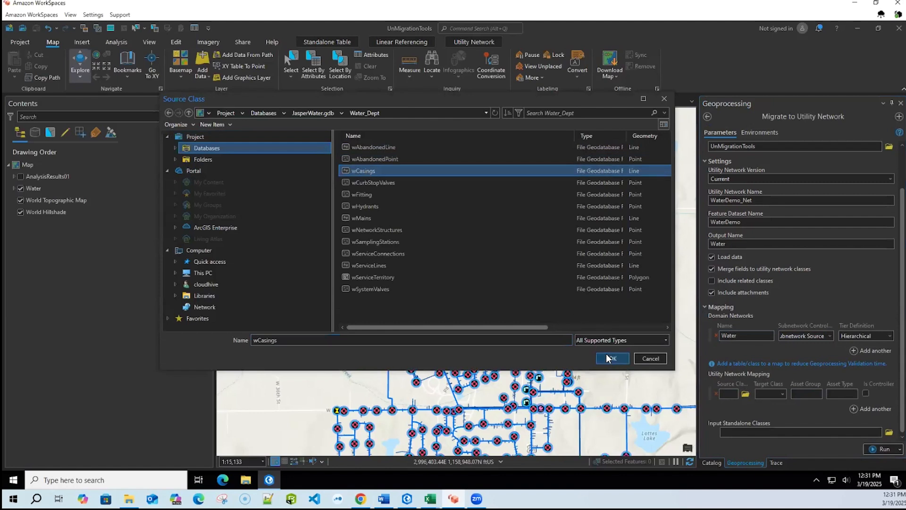
click(609, 357)
click(783, 393)
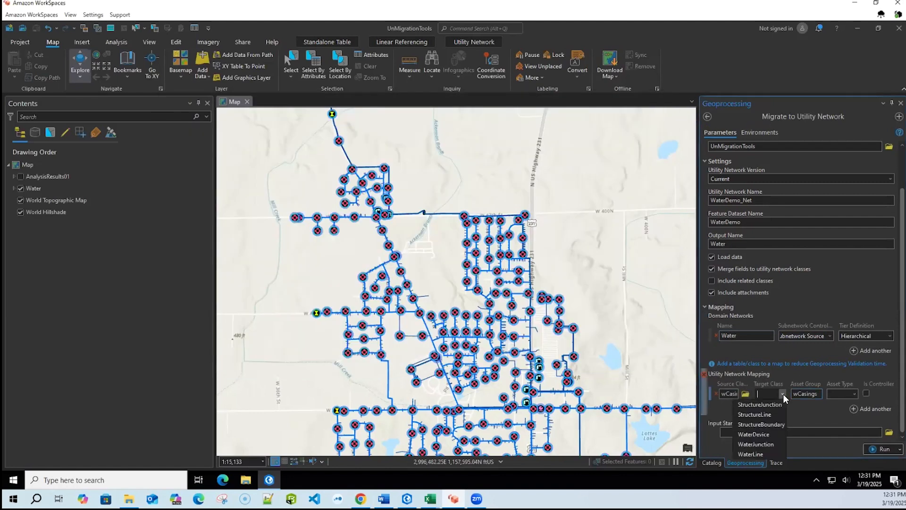
click(760, 414)
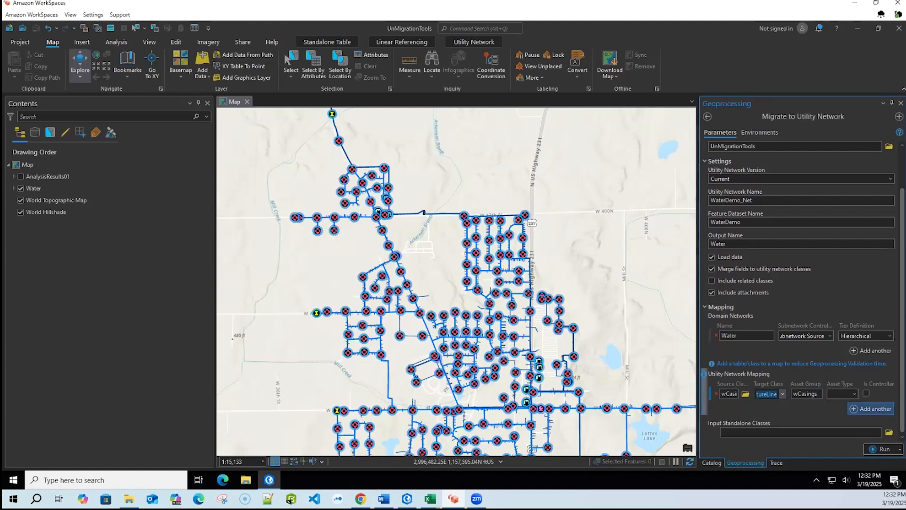
- Add a second utility network mapping that assigns wNetworkStructures from Water_Dept to the WaterDevice target class
click(871, 409)
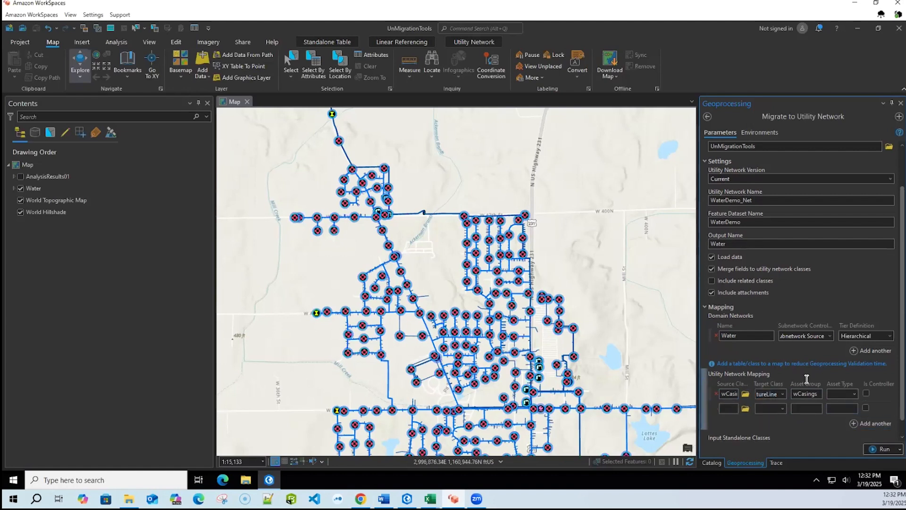
click(871, 423)
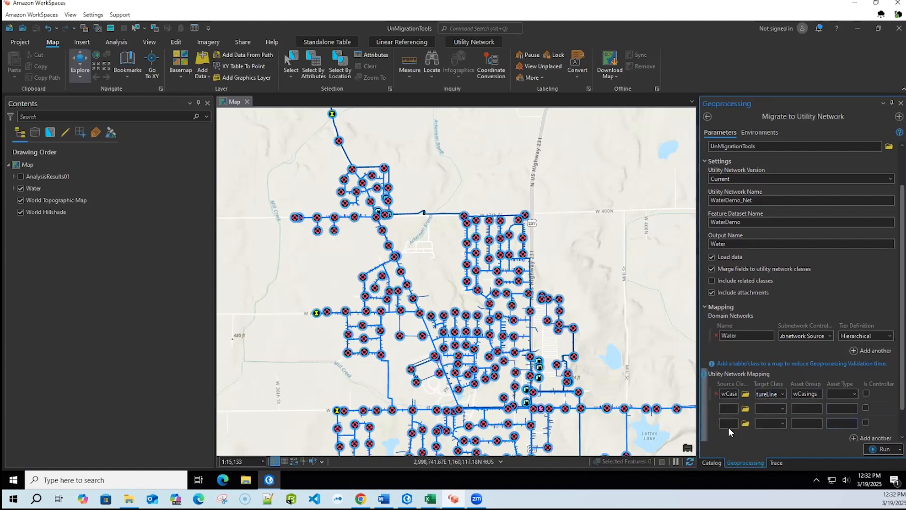
click(717, 423)
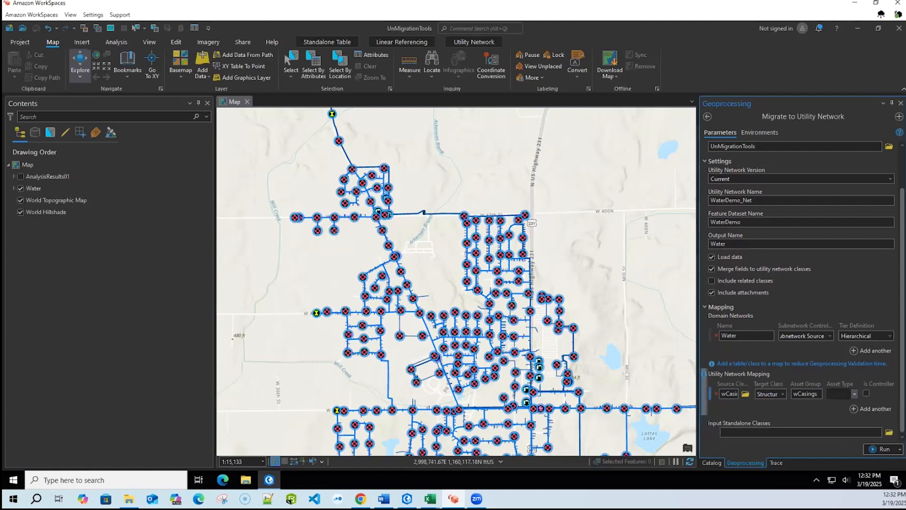
click(745, 408)
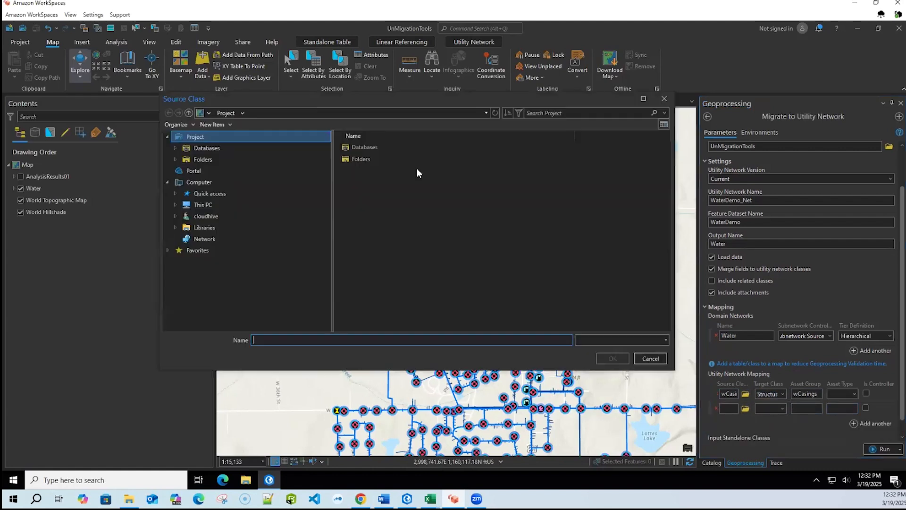
double_click(358, 147)
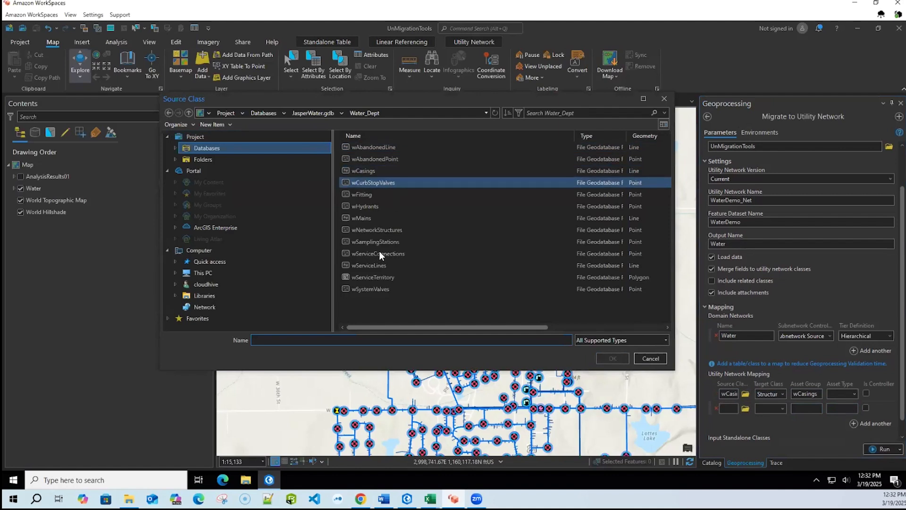
click(373, 230)
click(612, 358)
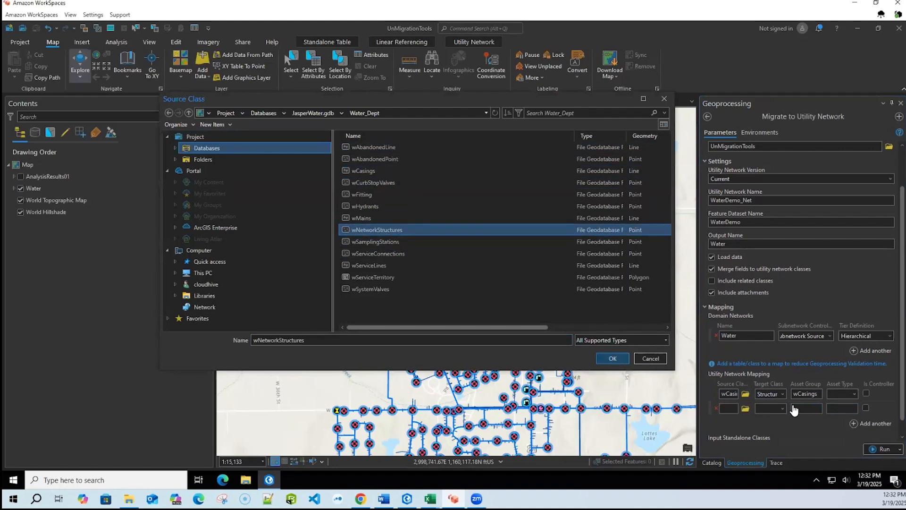
click(783, 409)
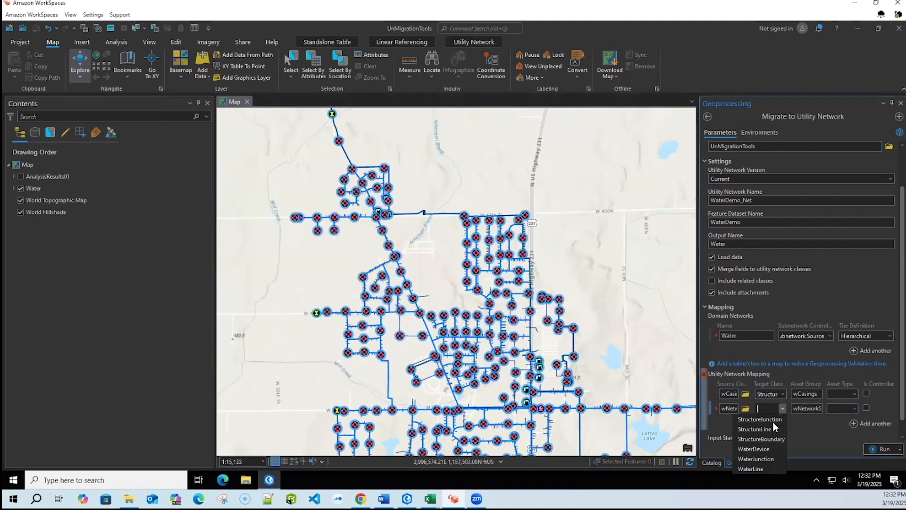
click(769, 448)
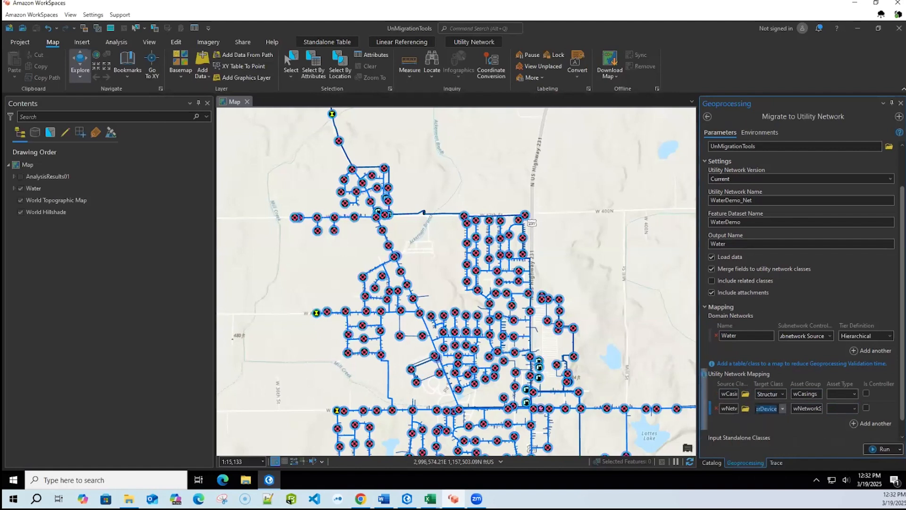
- Set the wNetworkStructures mapping's asset type to Structure Type and mark it as a controller
click(842, 408)
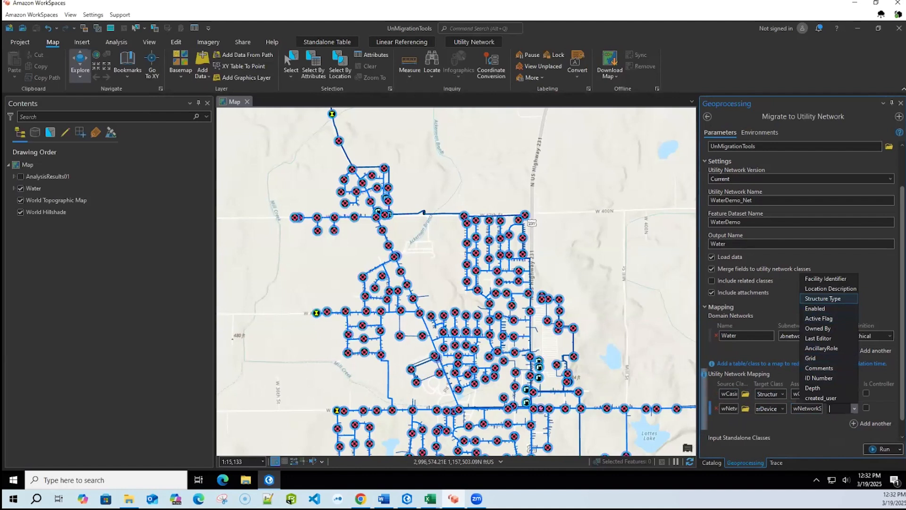
click(829, 299)
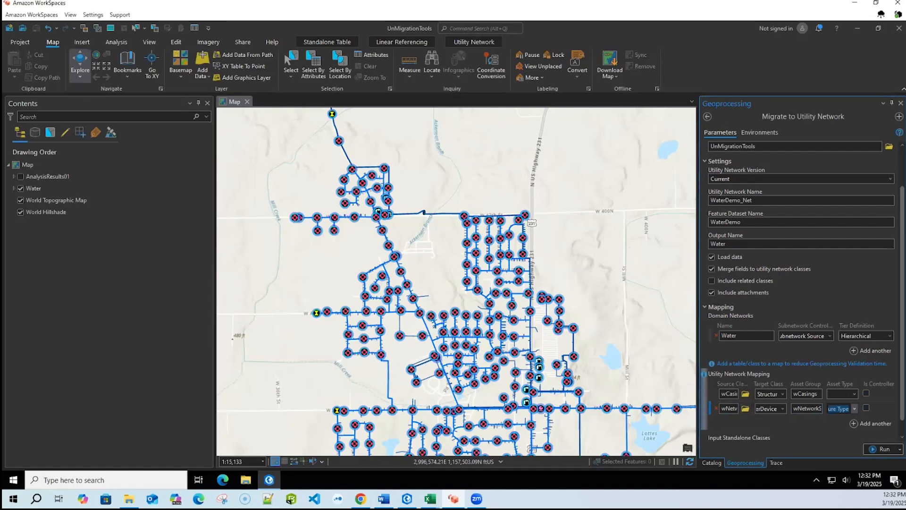
click(866, 407)
- Add wAbandonedLine and wAbandonedPoint from the Water_Dept dataset as input standalone classes
scroll(768, 420, down, 1)
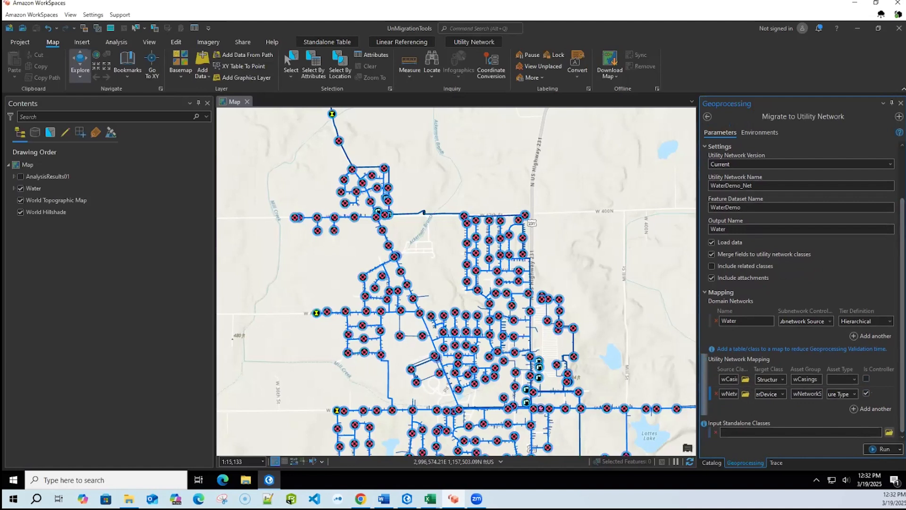
click(889, 432)
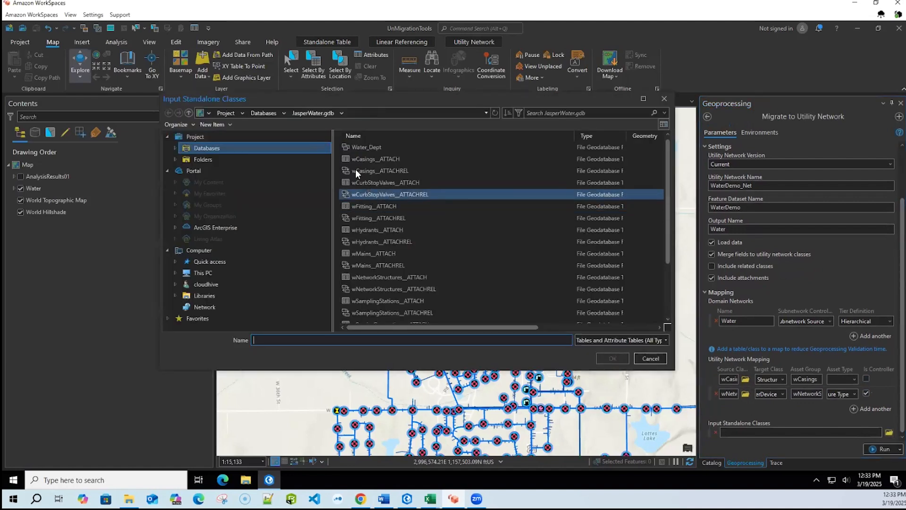
double_click(358, 147)
click(368, 148)
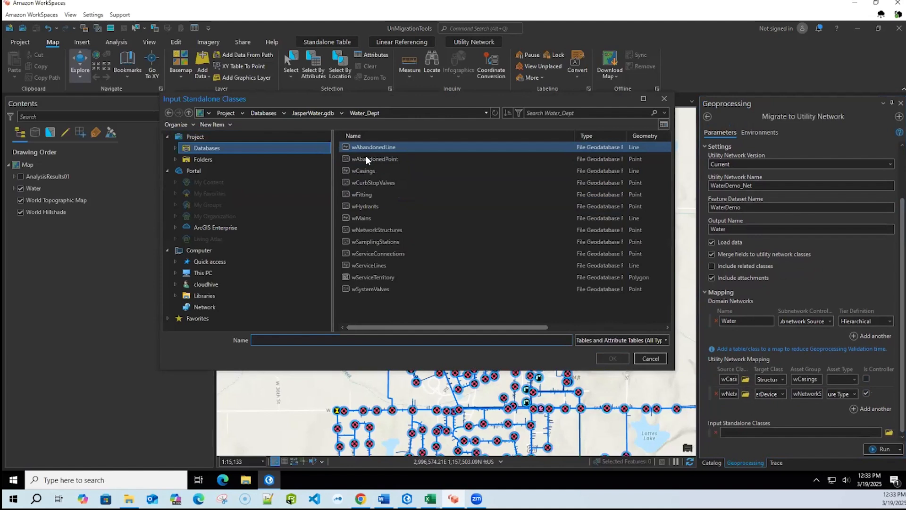
shift+click(367, 158)
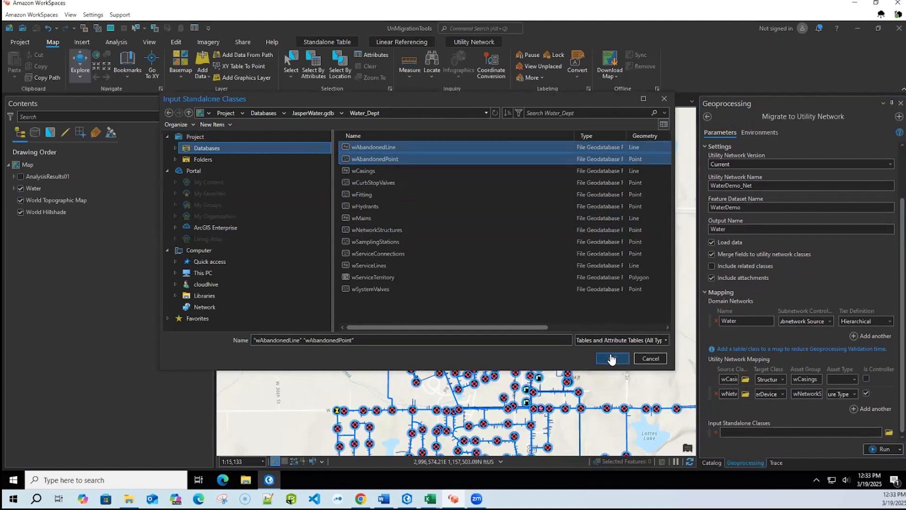
click(610, 357)
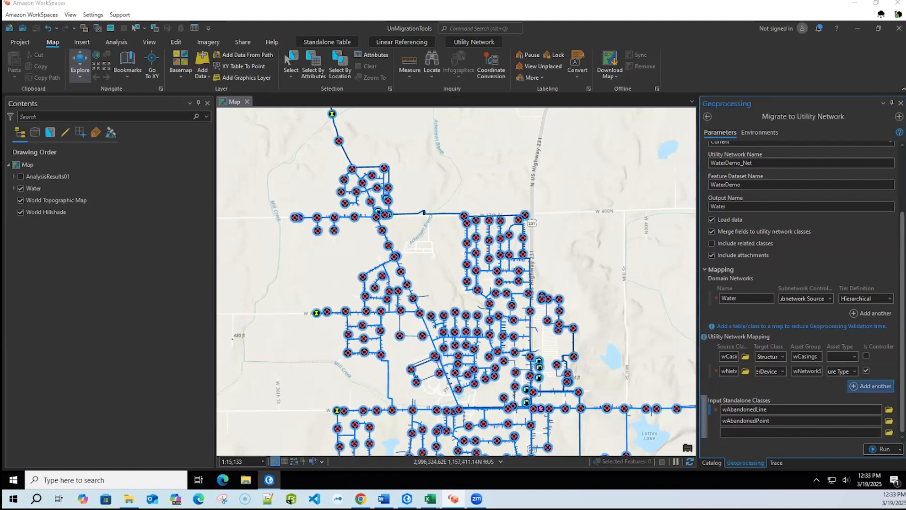
- Switch to the DataReferenceUNDemo.xlsx workbook in Excel, view the linked wCurbStopValves mapping workbook, and return to the WorkSpaces session
key(alt+Tab)
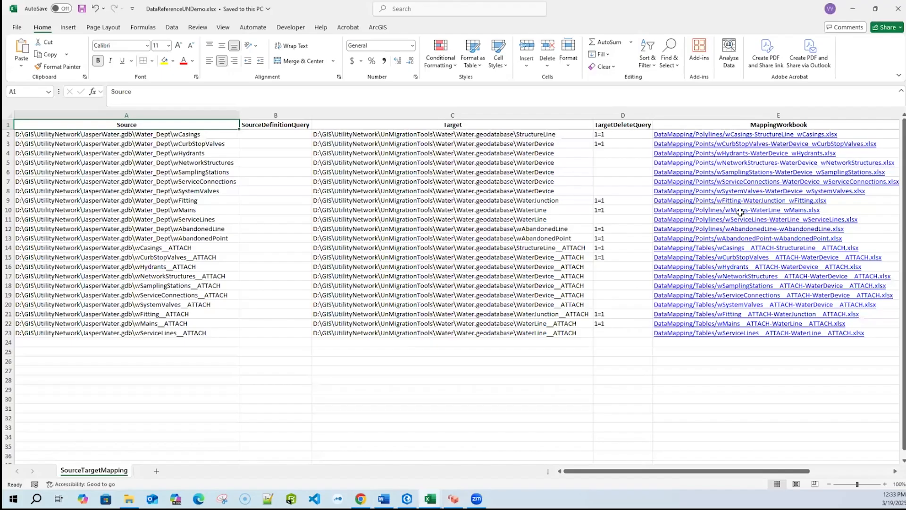
click(745, 148)
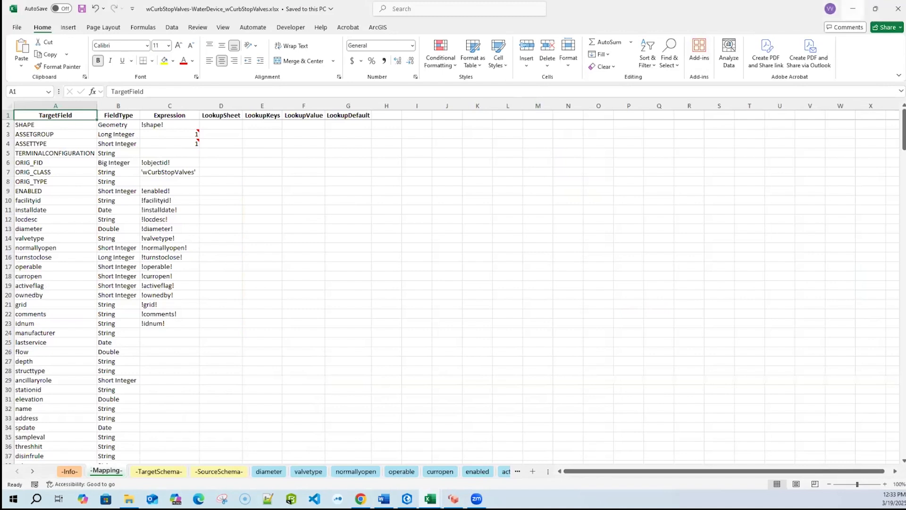
click(852, 9)
click(852, 9)
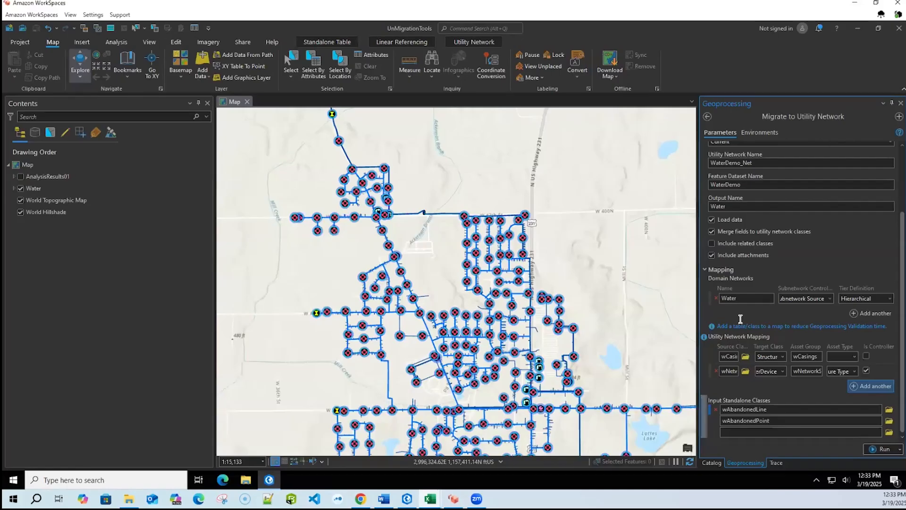
- Open the Analyze Network Data tool from UtilityNetworkMigration.atbx, and display and expand the AnalysisResults01 group layer
click(711, 463)
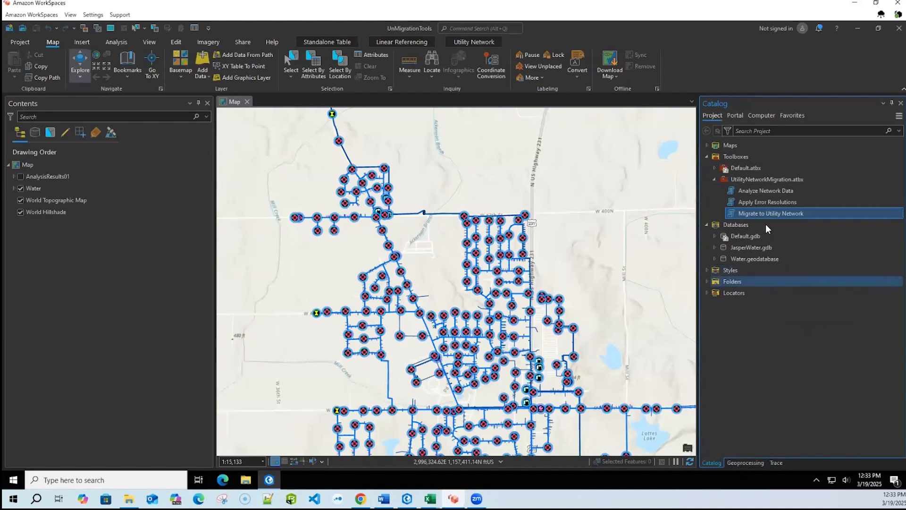
double_click(769, 191)
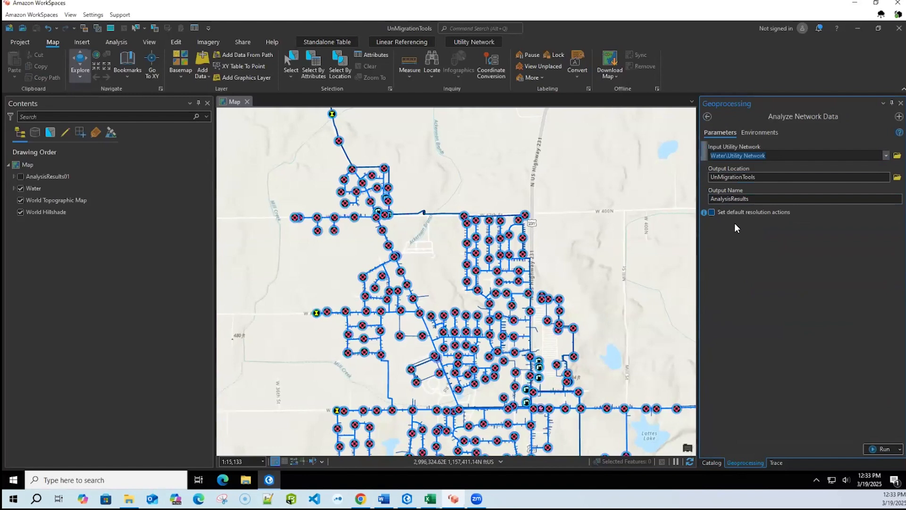
click(20, 176)
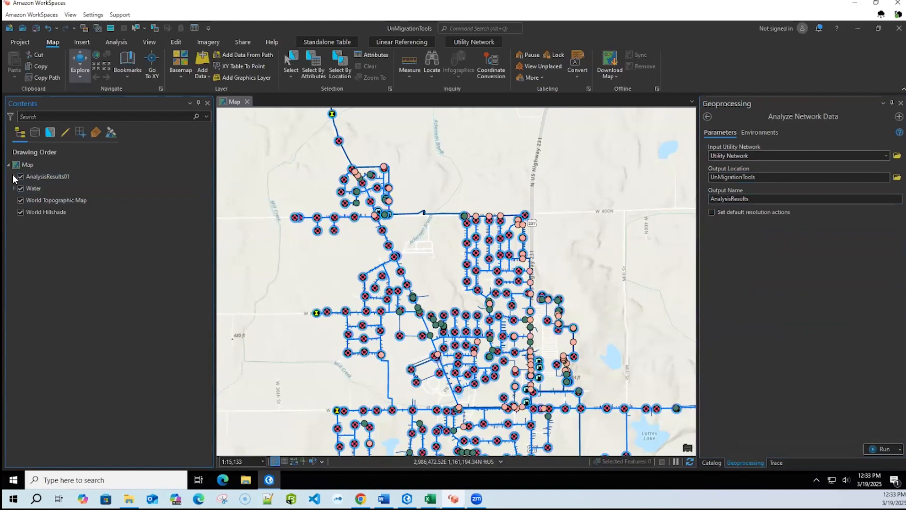
click(13, 175)
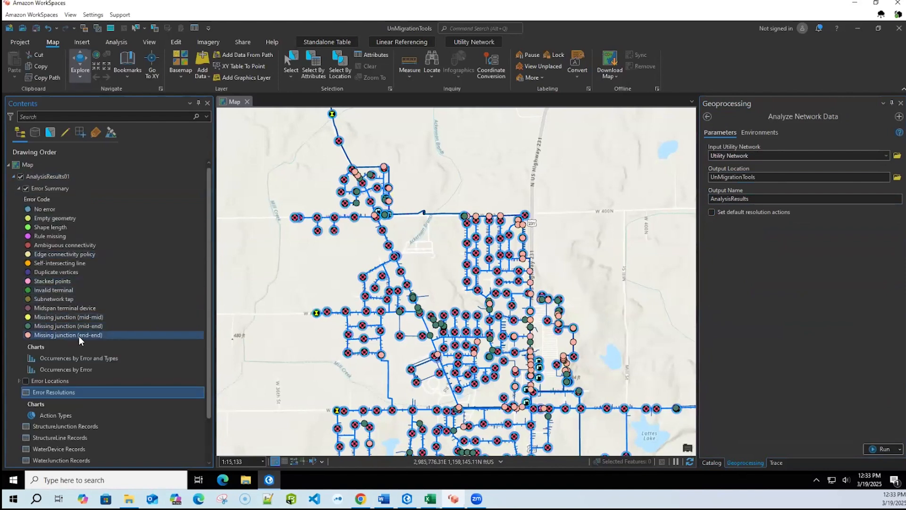
drag(206, 275, 204, 315)
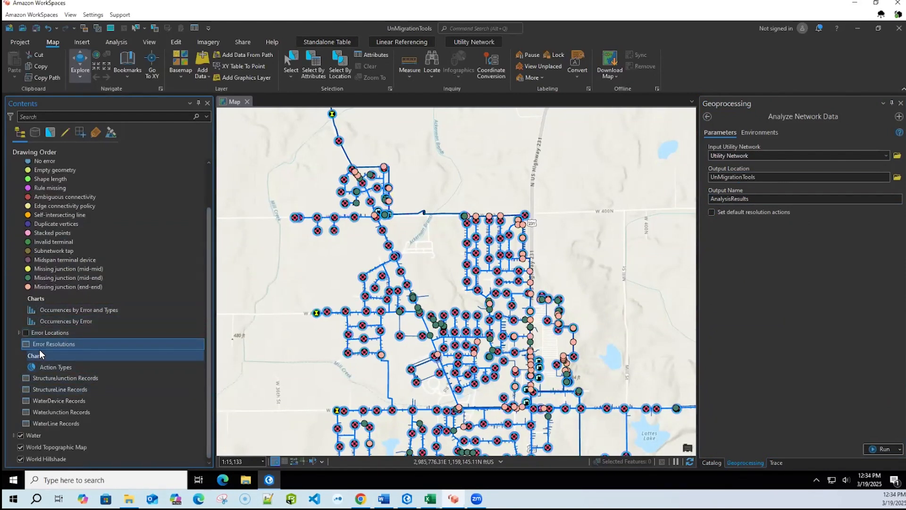
- Examine the Action options for the first record in the Error Resolutions table, closing the table and returning to the project toolboxes
right_click(50, 342)
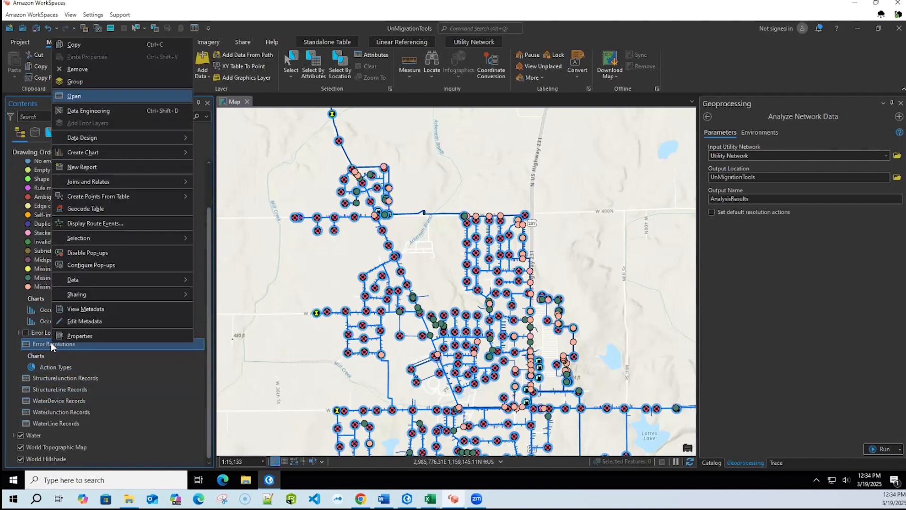
click(80, 98)
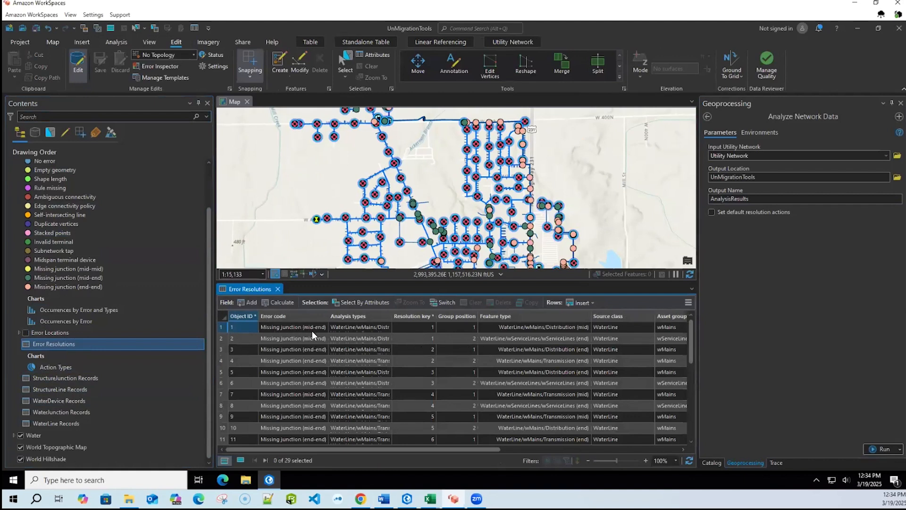
drag(409, 448, 618, 449)
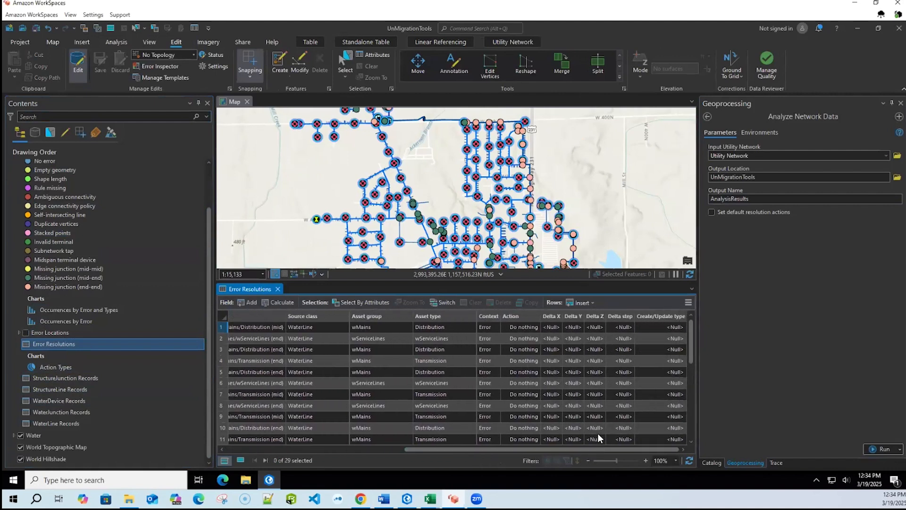
mouse_move(520, 318)
click(534, 327)
click(534, 326)
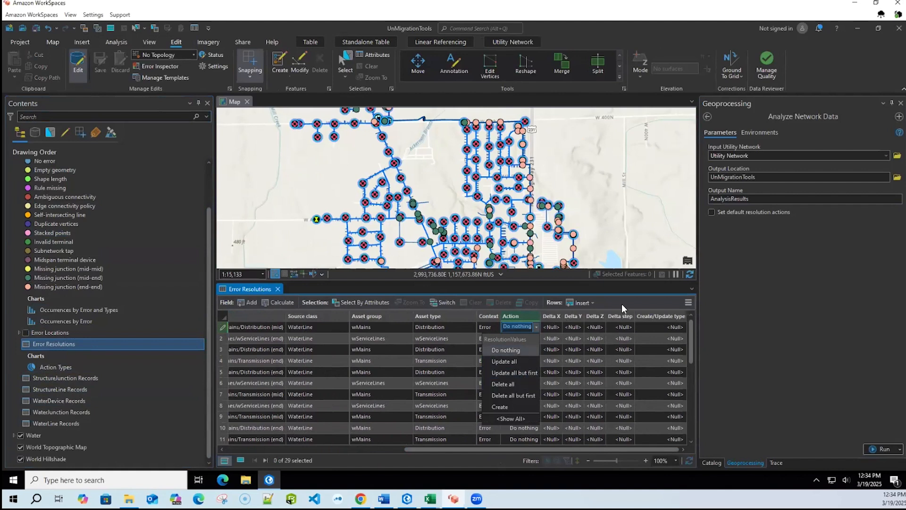
click(278, 288)
click(711, 463)
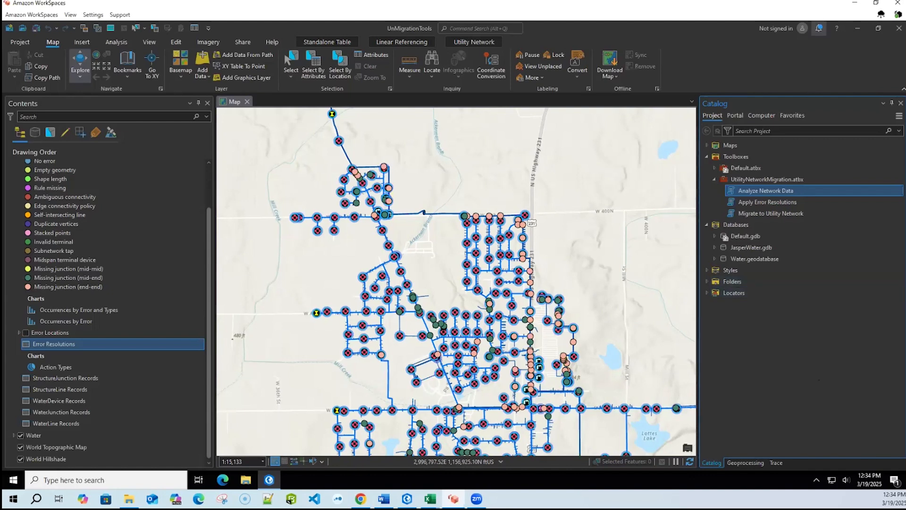
- Switch to the Simplifying the Utility Network presentation in Google Slides and show the References slide
click(855, 3)
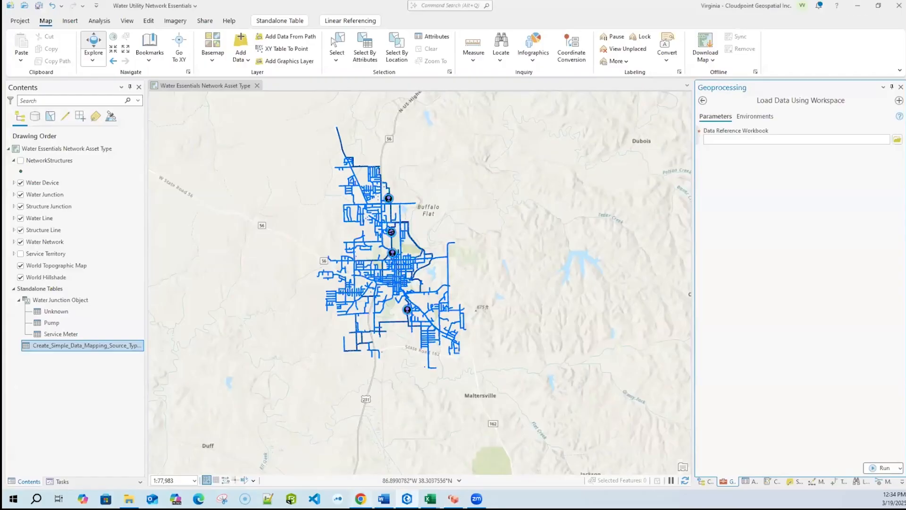
click(858, 5)
scroll(32, 387, down, 3)
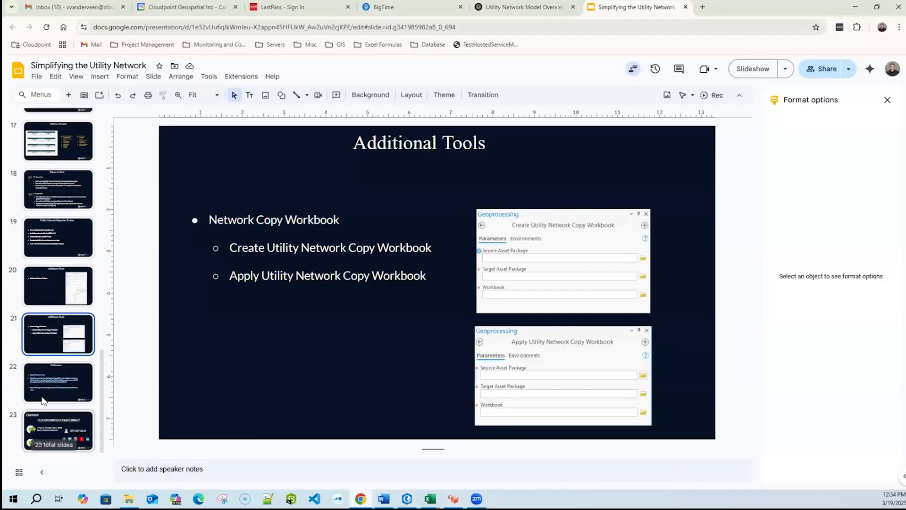
click(44, 381)
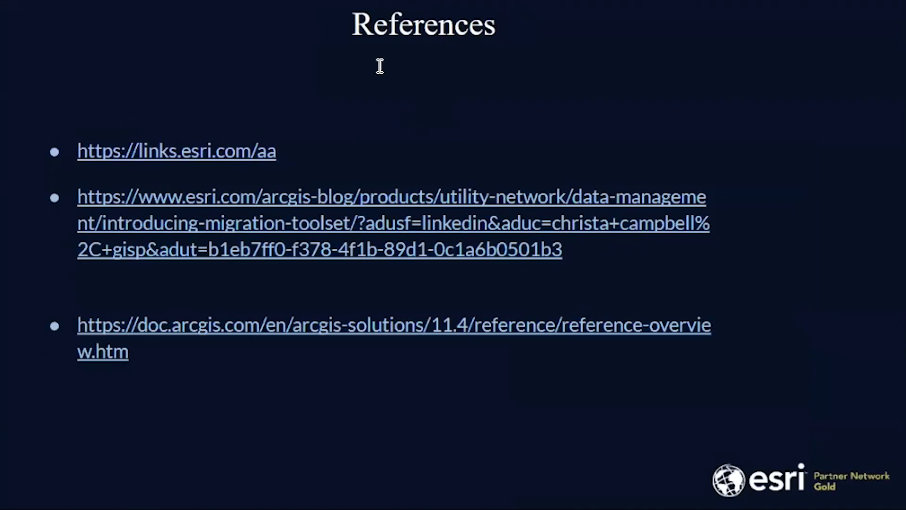